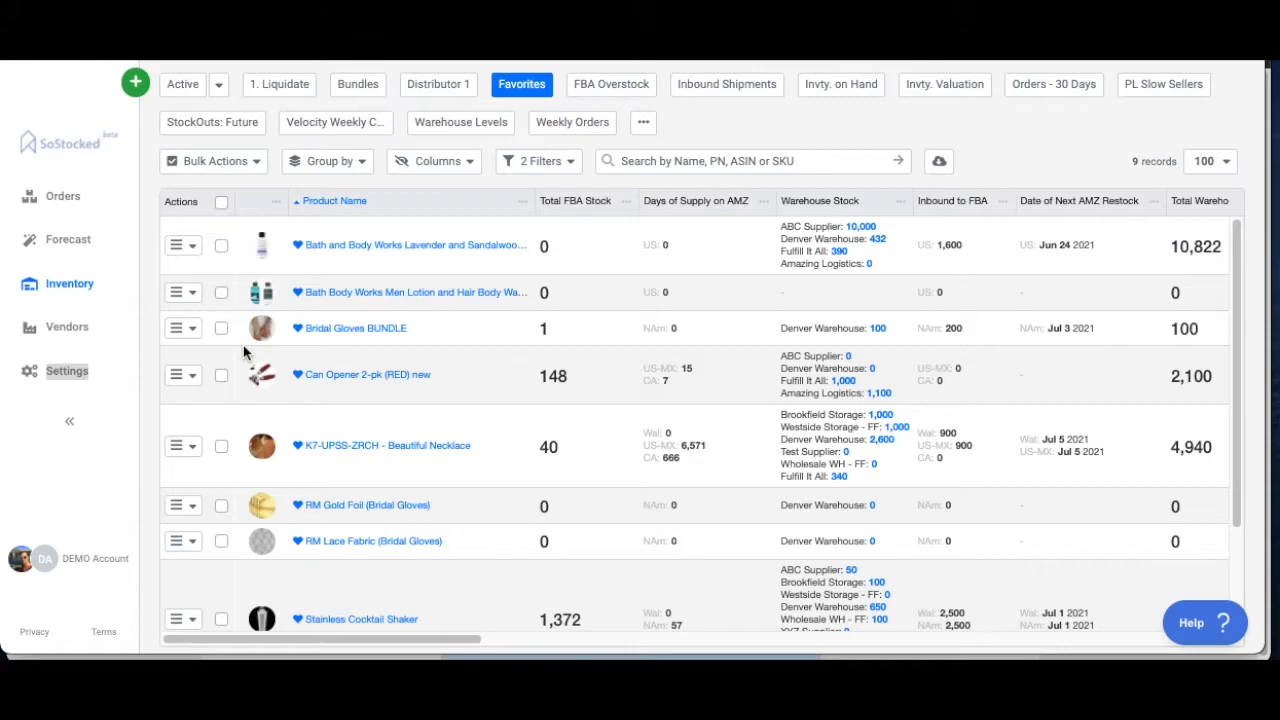
Step: Open the forecast to see the products due for ordering, grouped by supplier
left_click(65, 243)
right_click(70, 243)
key("Escape")
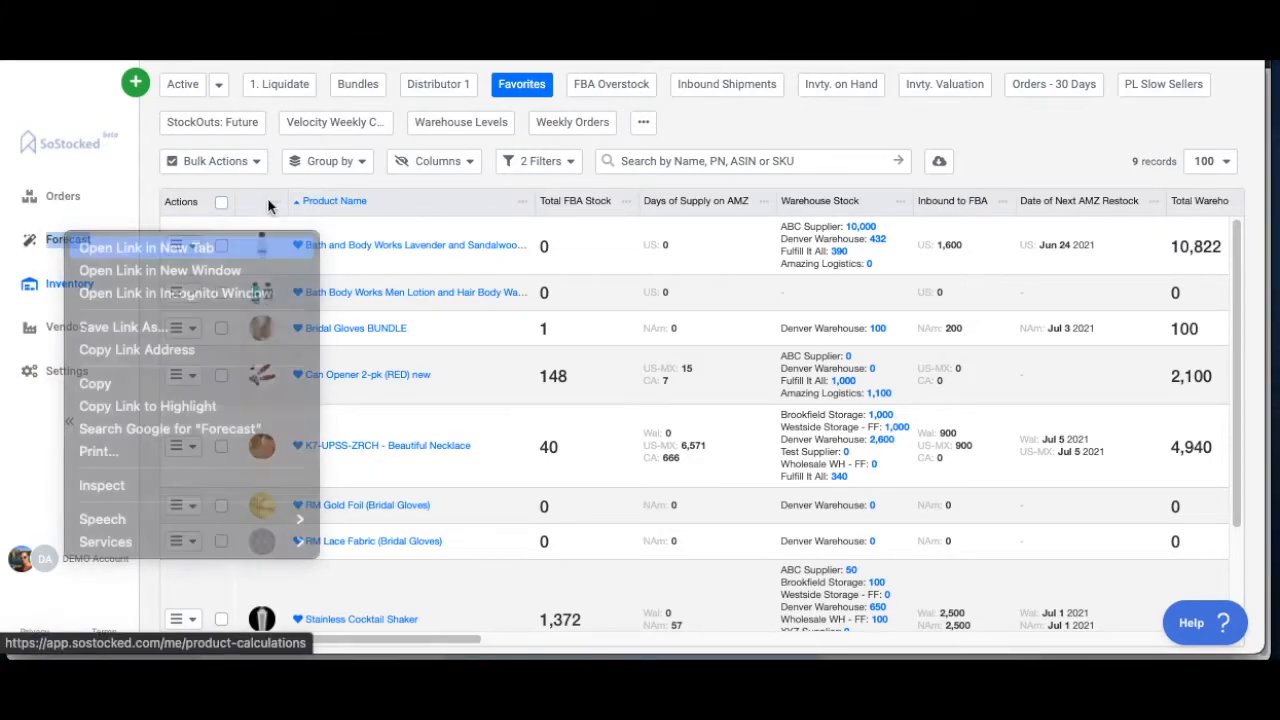
left_click(68, 240)
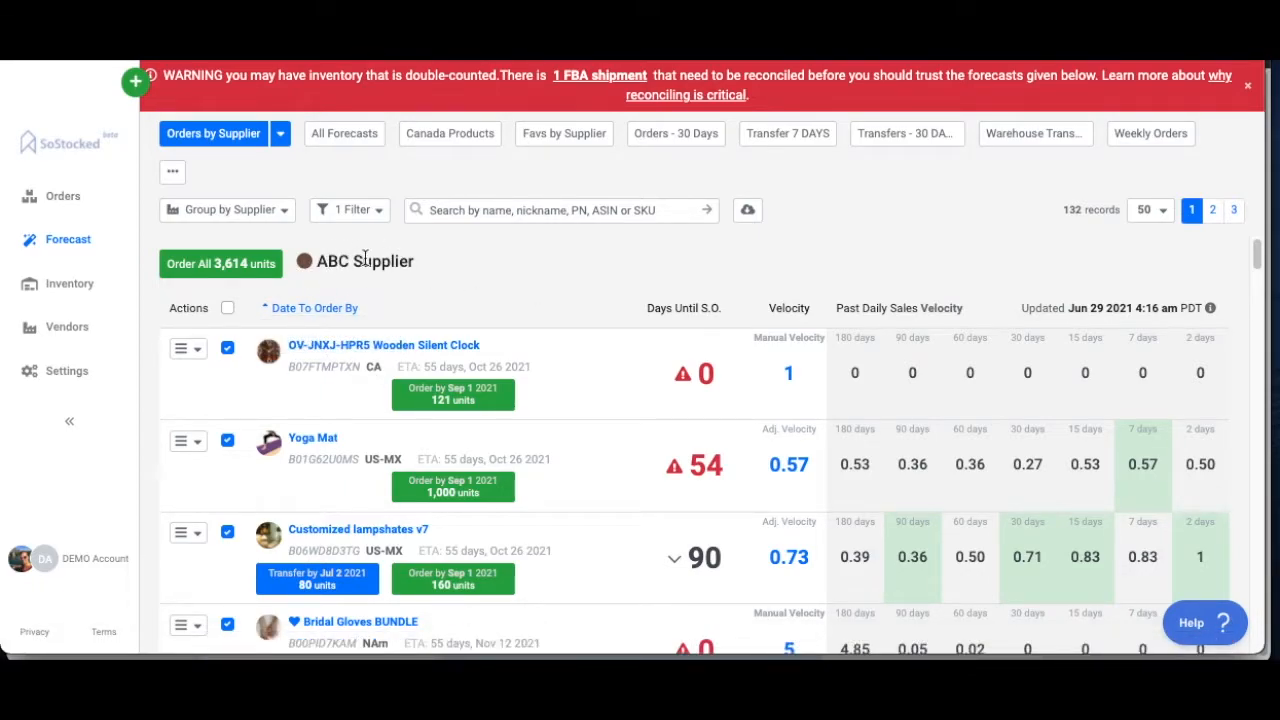
Step: Open a purchase order for 121 units of the OV-JNXJ-HPR5 Wooden Silent Clock from ABC Supplier and review its form
left_click(424, 397)
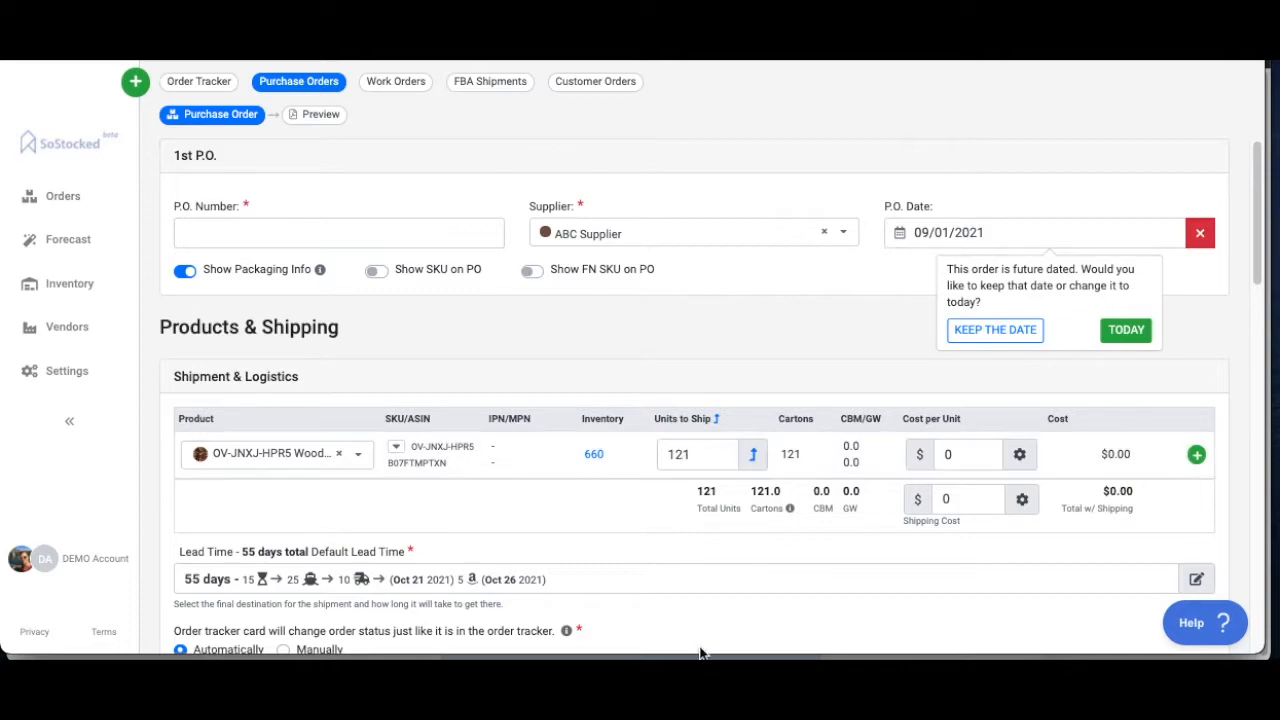
left_click(424, 231)
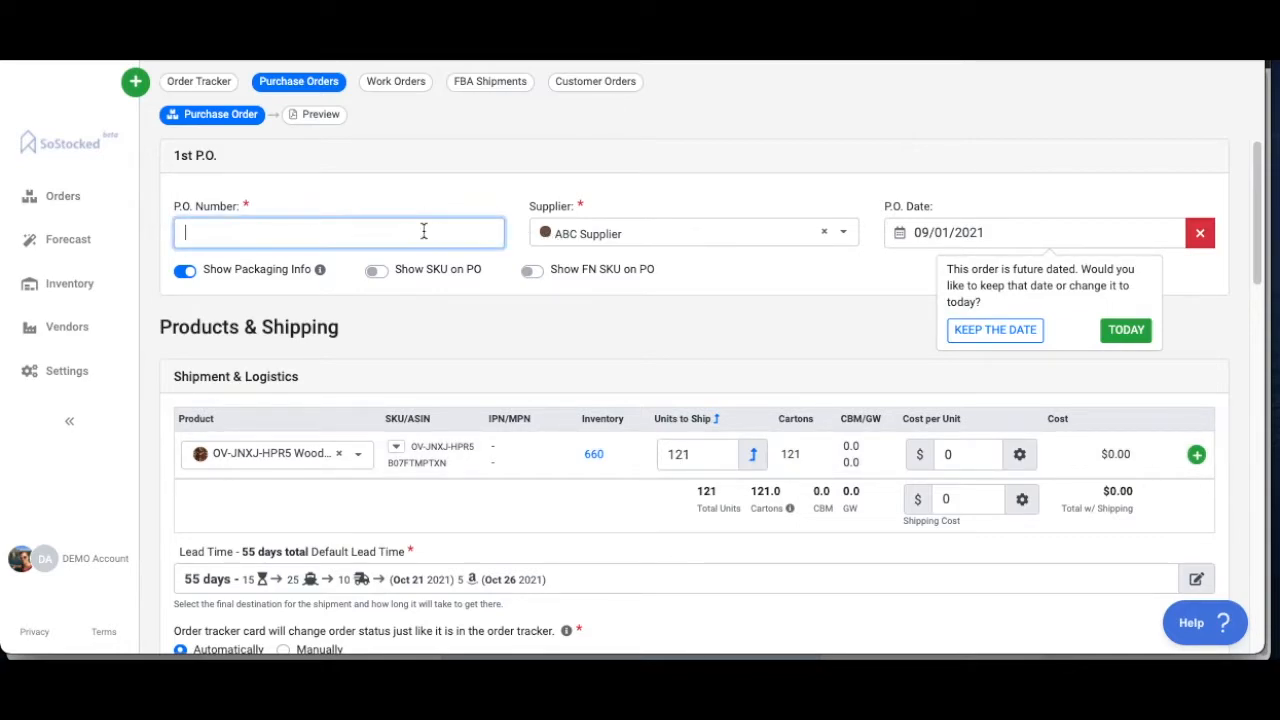
scroll(748, 505, "down", 3)
scroll(748, 505, "up", 3)
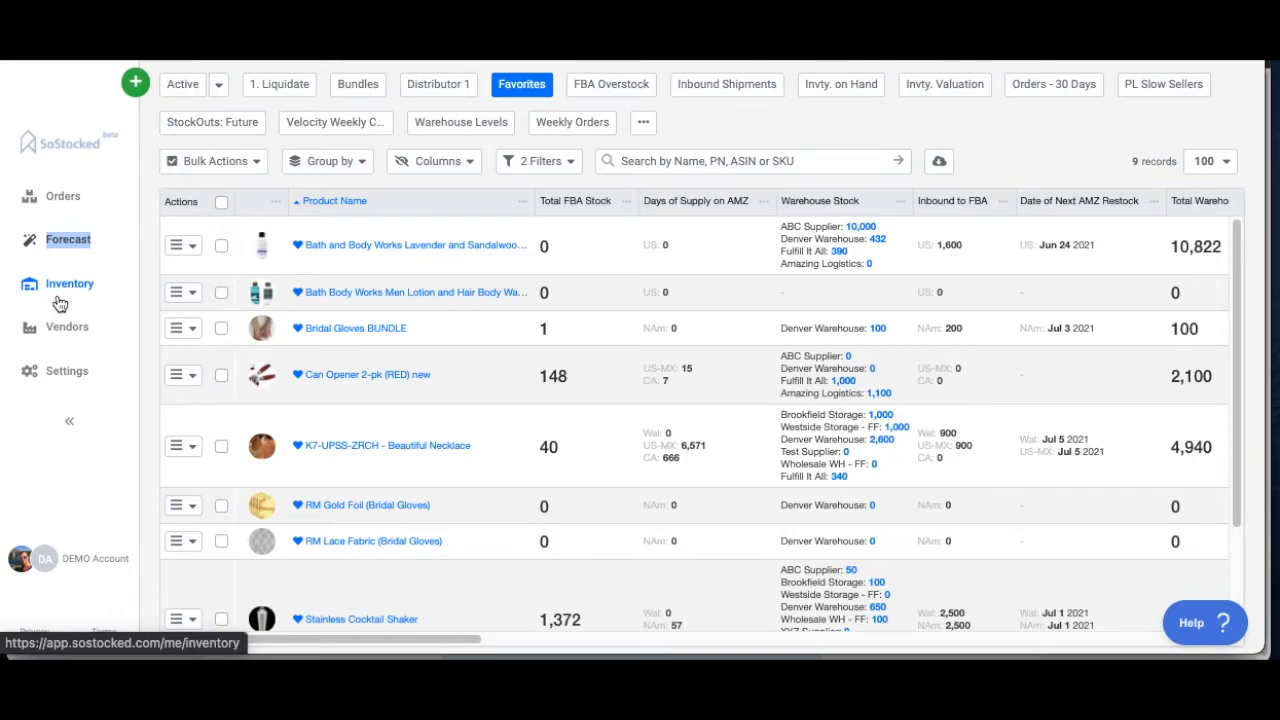
Step: Select both Bath and Body Works products and the K7-UPSS-ZRCH necklace, choose ABC Supplier as their primary supplier, and close without submitting
left_click(172, 161)
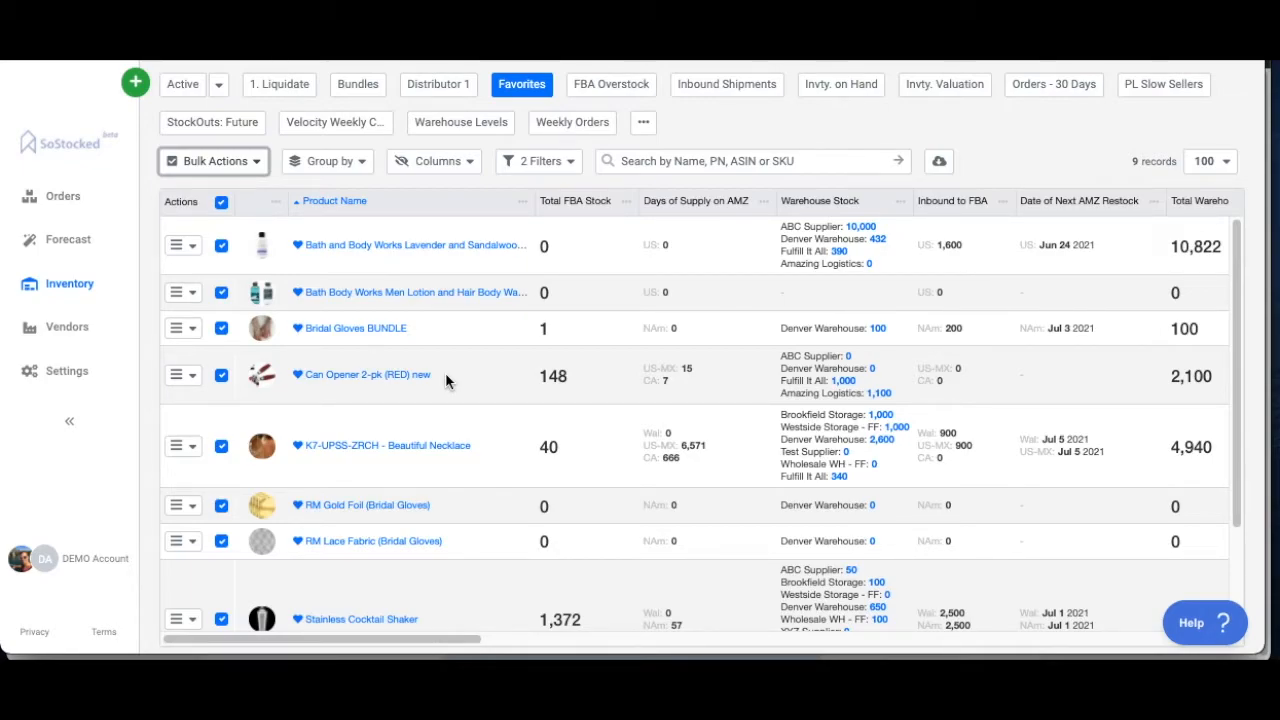
left_click(221, 202)
left_click(221, 245)
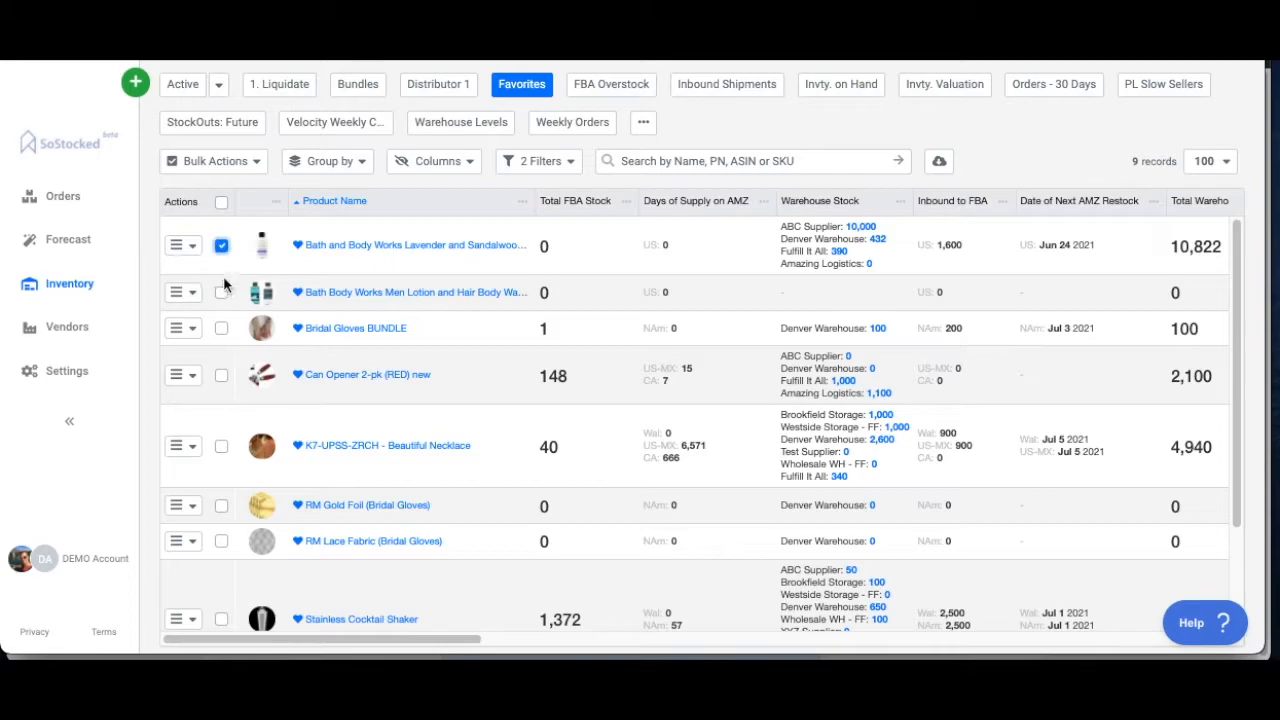
left_click(221, 292)
left_click(221, 446)
left_click(255, 163)
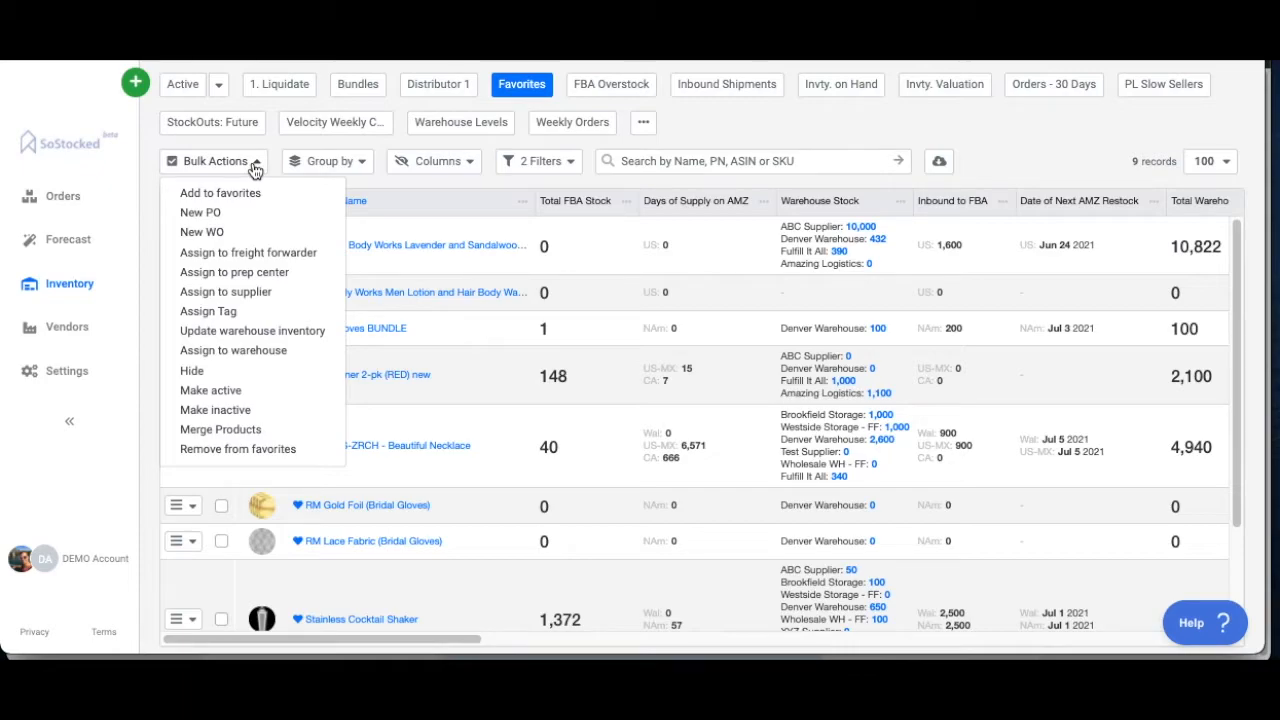
left_click(236, 291)
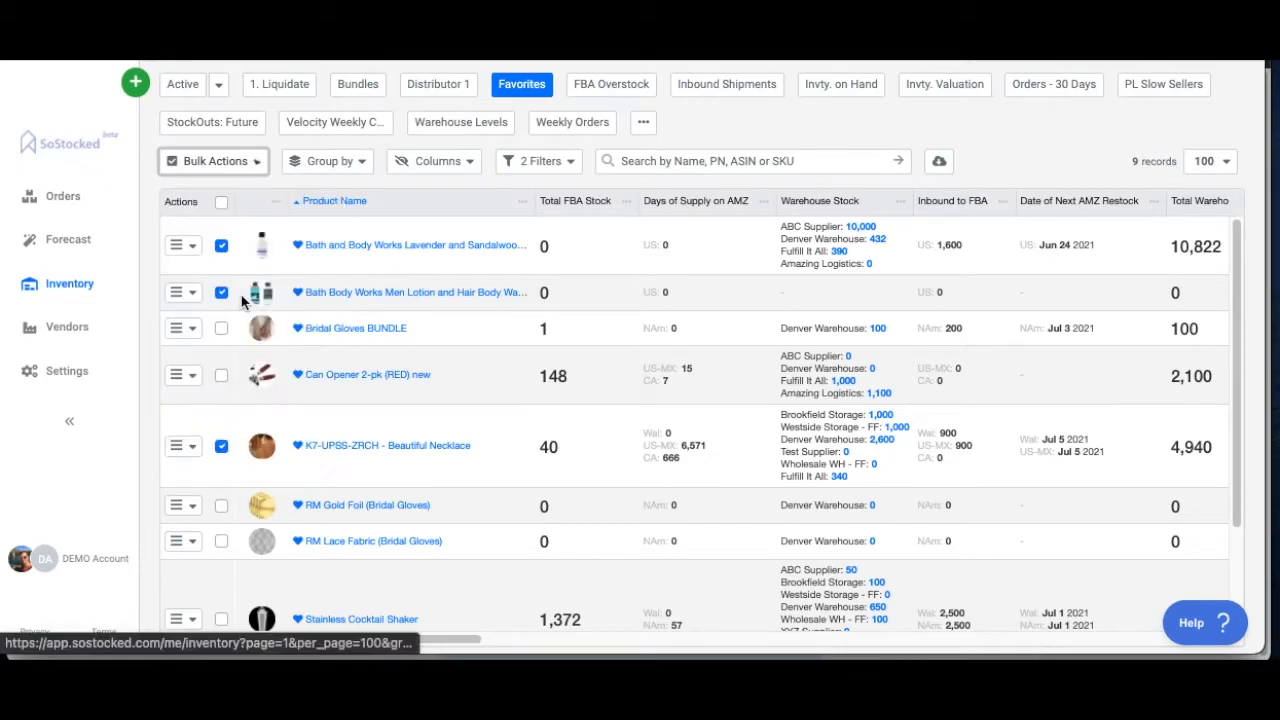
left_click(385, 216)
left_click(385, 244)
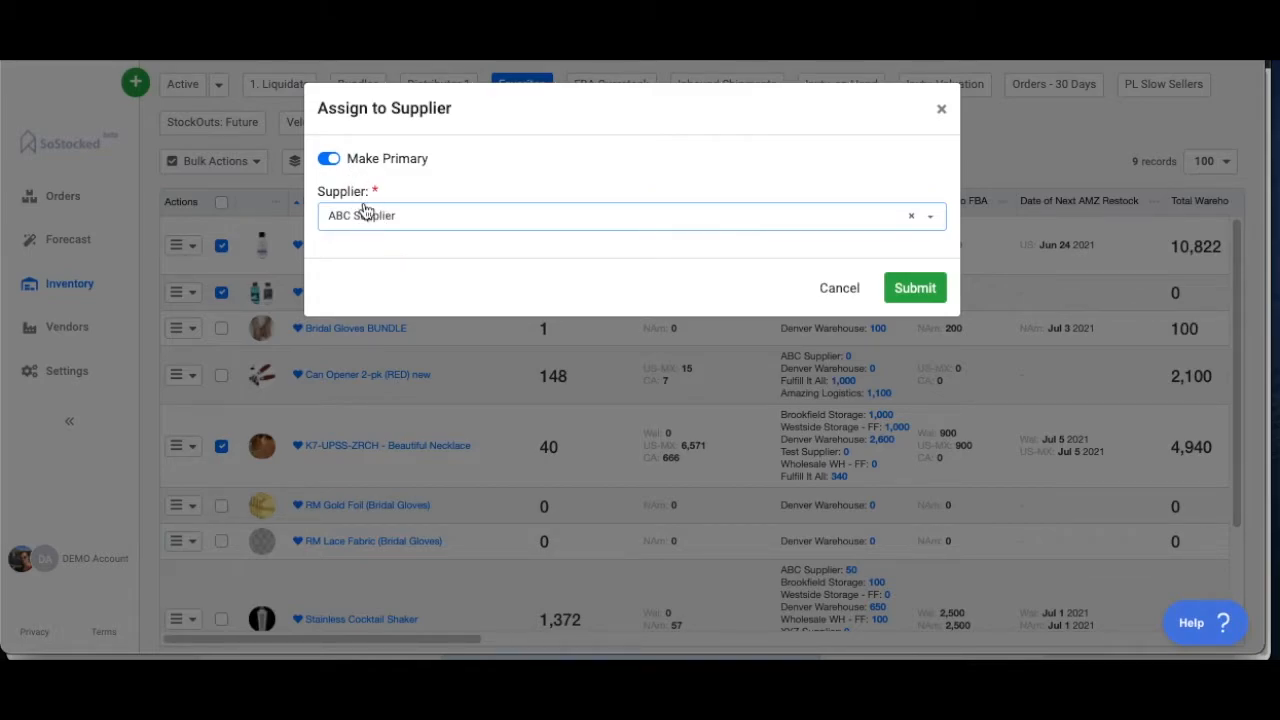
left_click(940, 112)
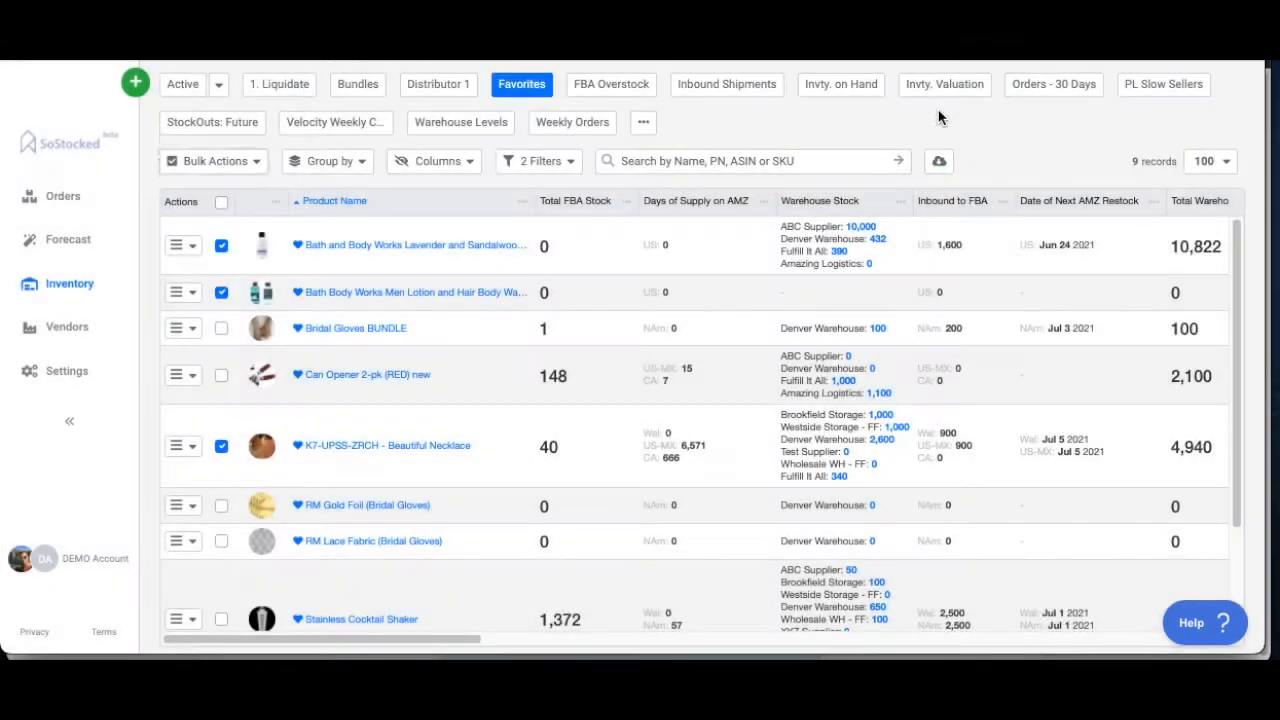
Step: Select all favorite products, look over the suppliers available for bulk assignment, and close without assigning one
left_click(222, 205)
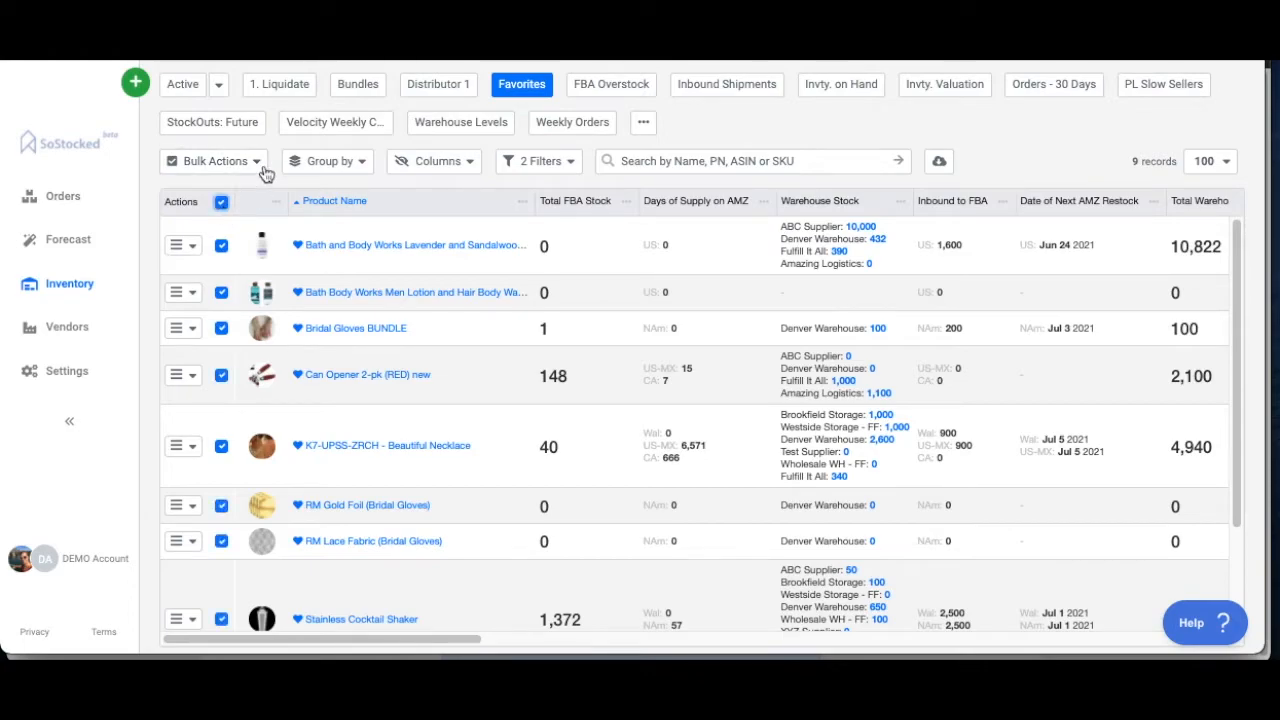
left_click(262, 162)
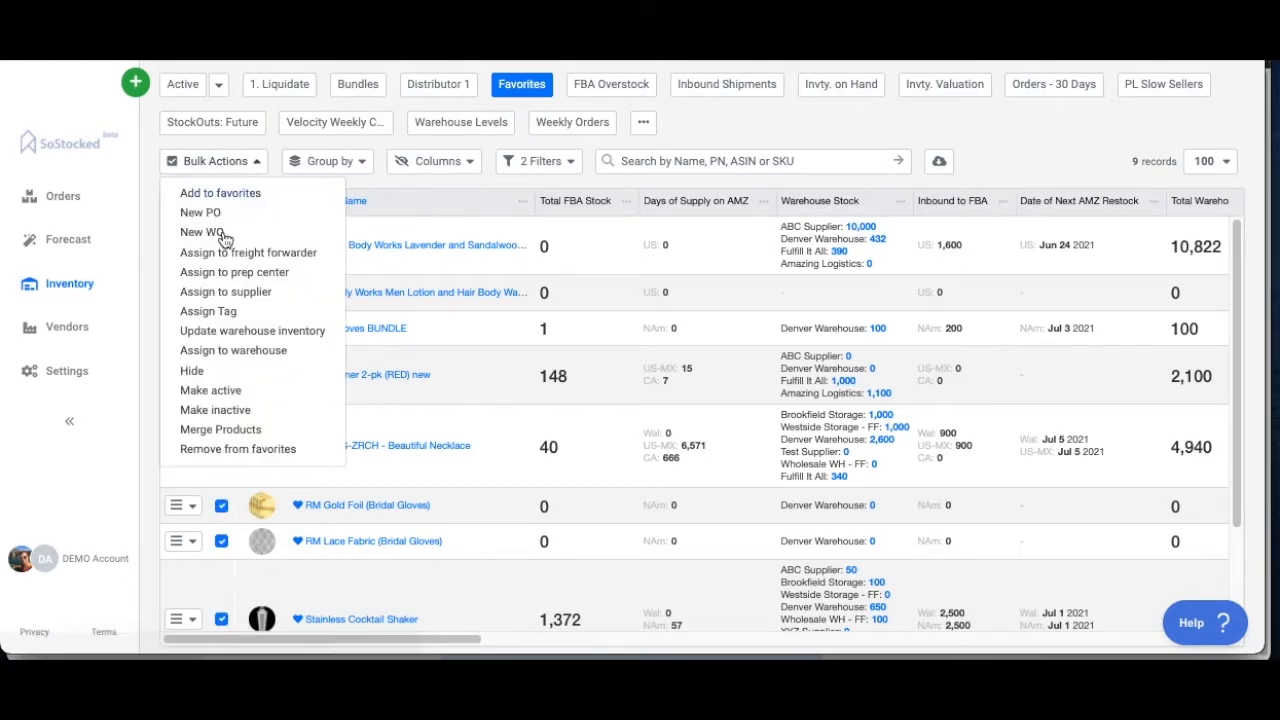
left_click(225, 293)
left_click(374, 218)
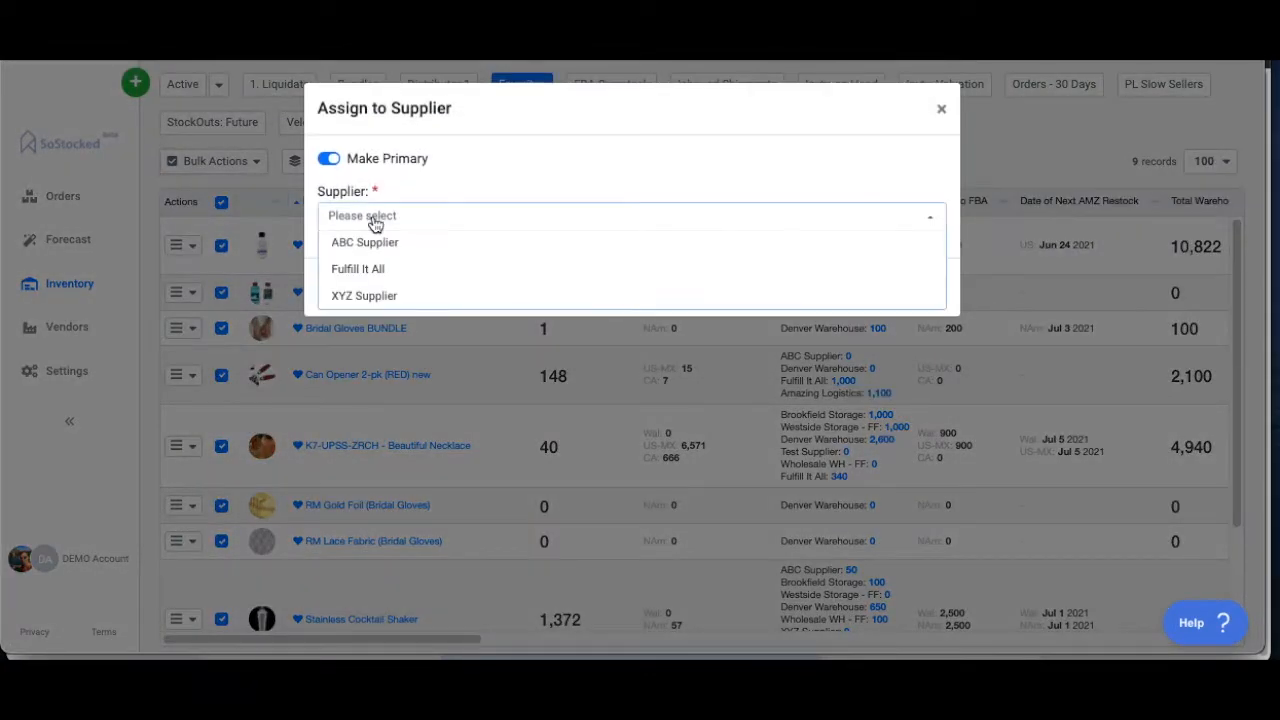
left_click(943, 108)
scroll(404, 387, "down", 2)
scroll(406, 395, "up", 2)
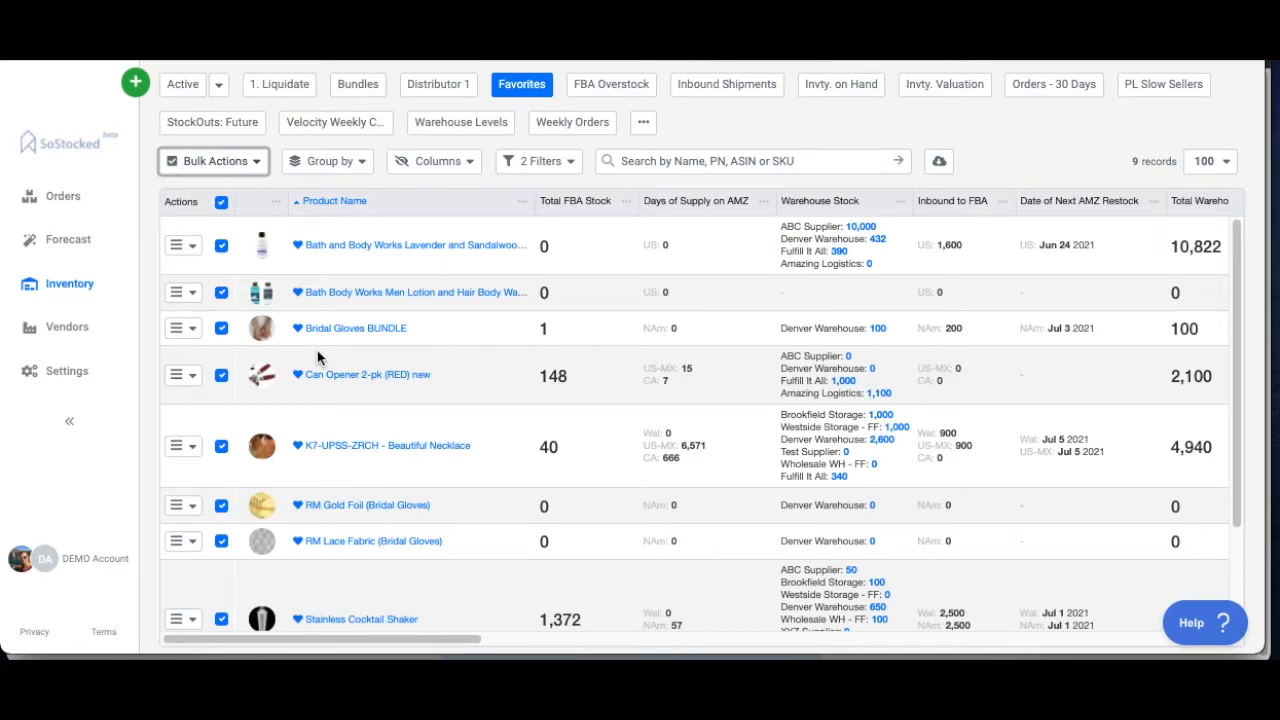
Step: Choose Denver Warehouse in the bulk warehouse assignment for all selected products and close it without submitting
left_click(257, 163)
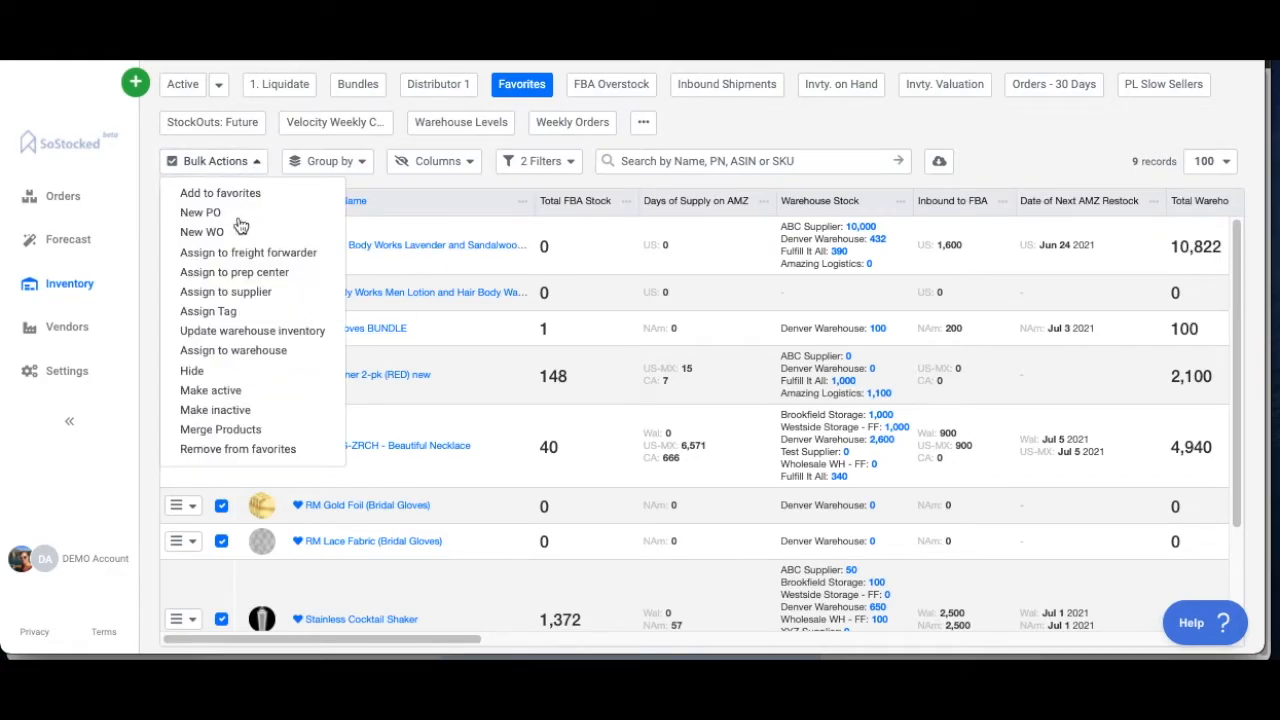
left_click(226, 349)
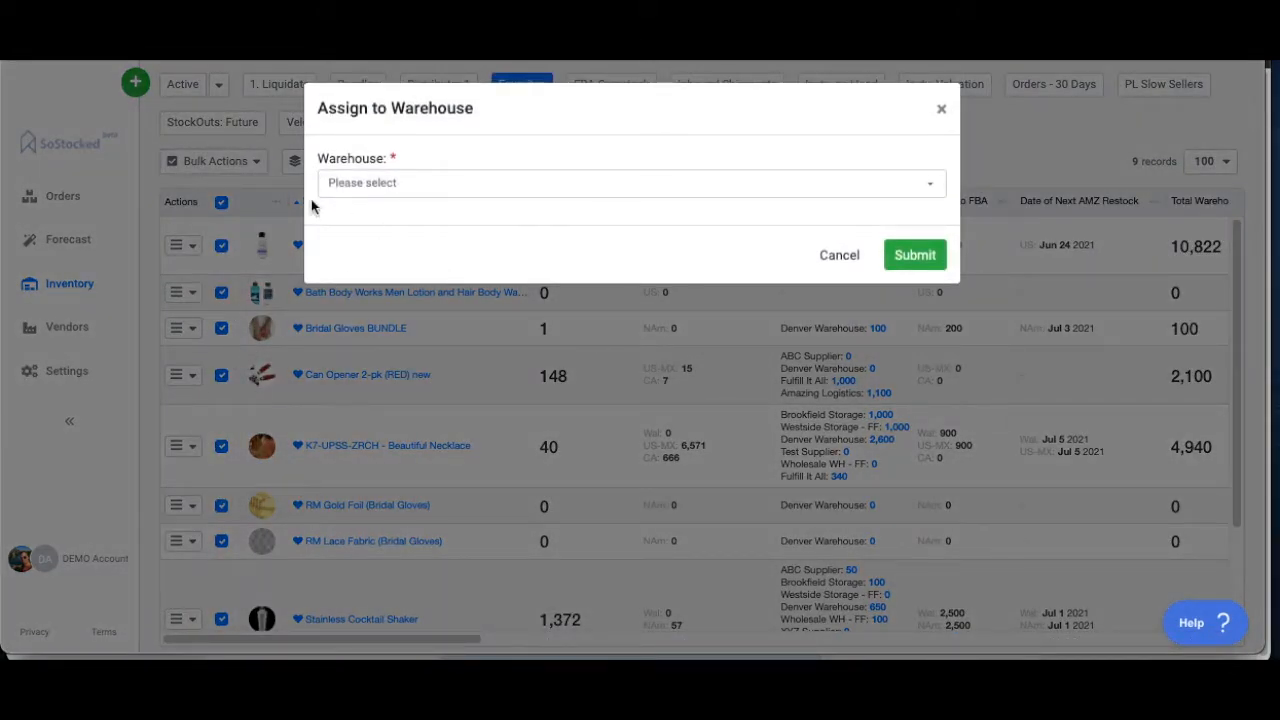
left_click(380, 186)
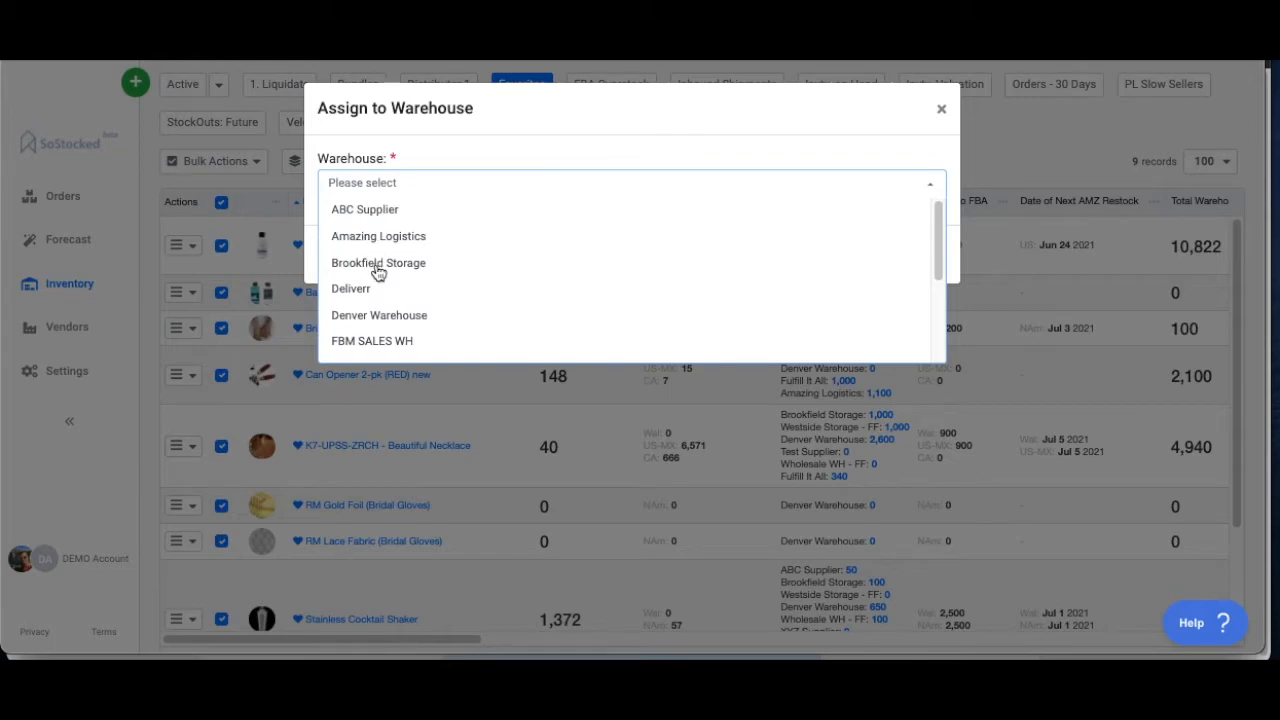
left_click(353, 318)
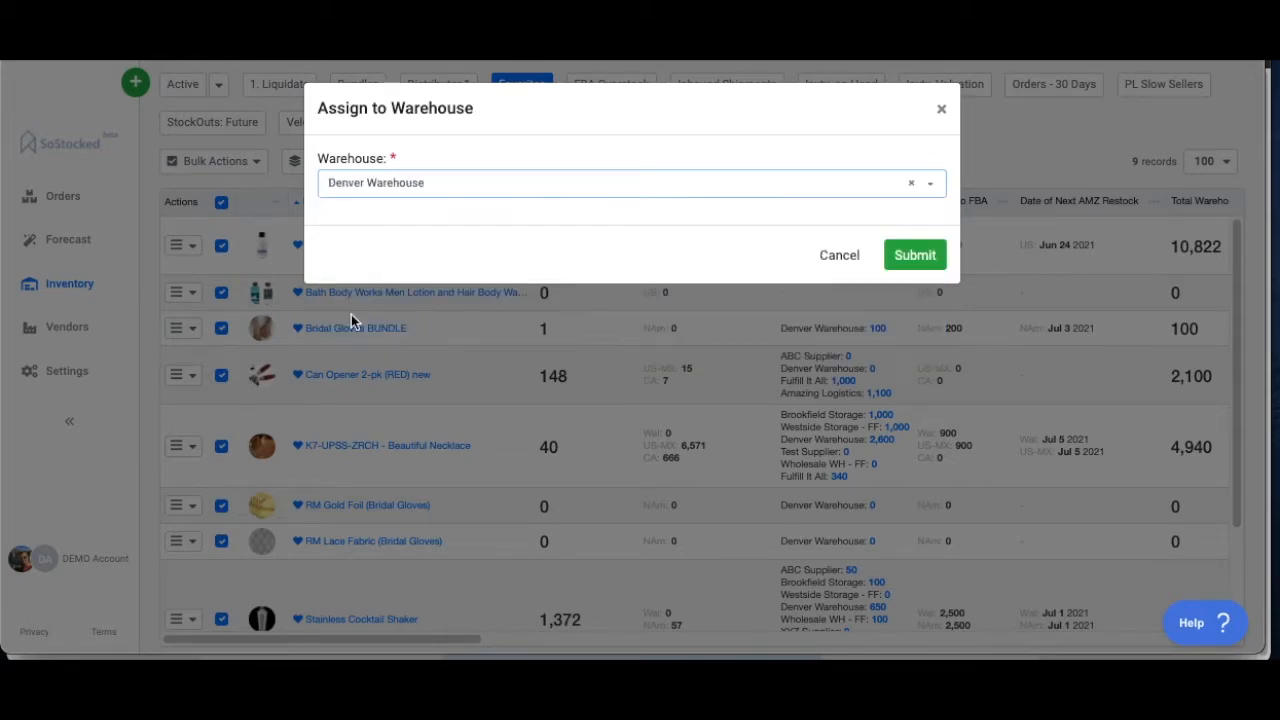
left_click(941, 110)
Step: View the bulk warehouse inventory update for the selected products and close it without changing quantities
left_click(268, 170)
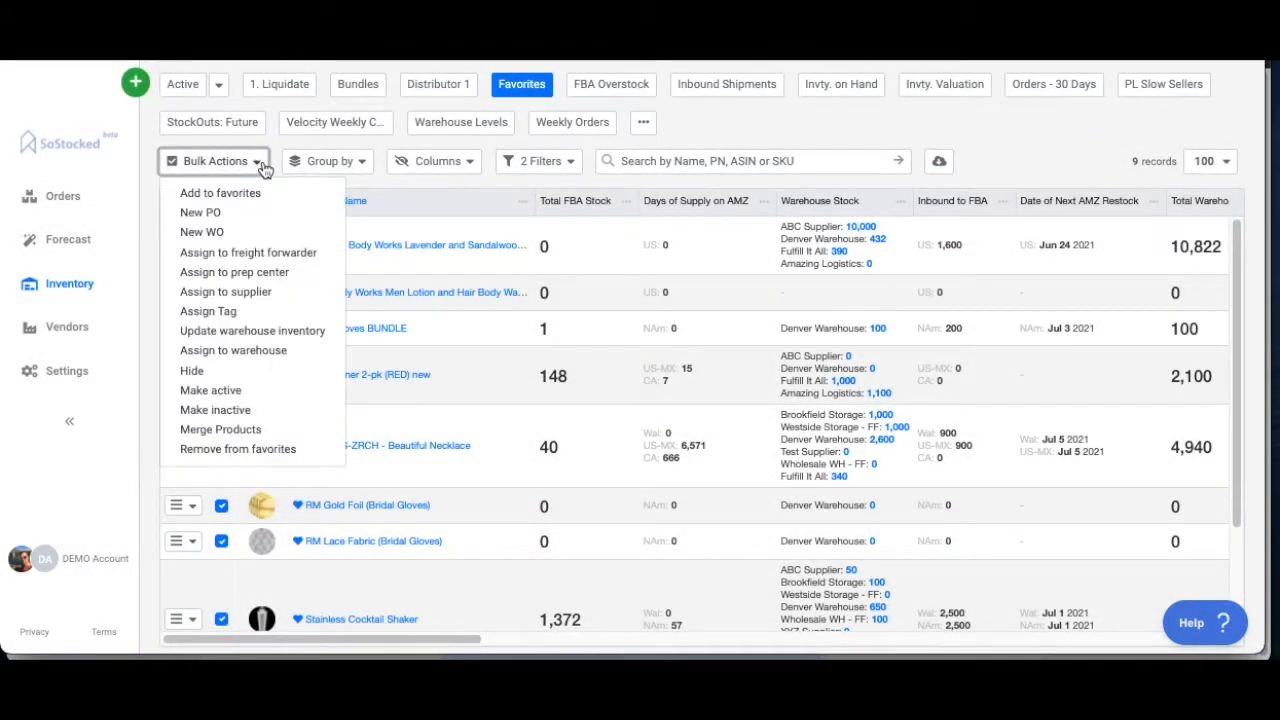
left_click(230, 333)
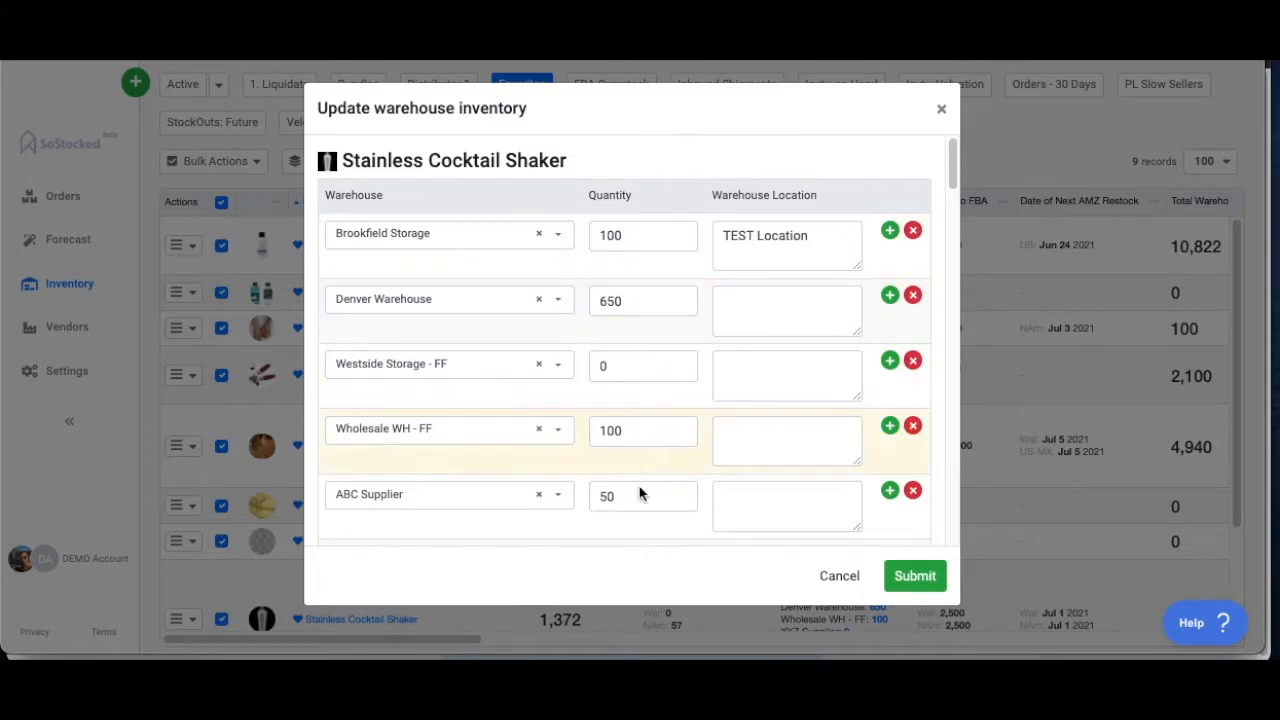
left_click(298, 247)
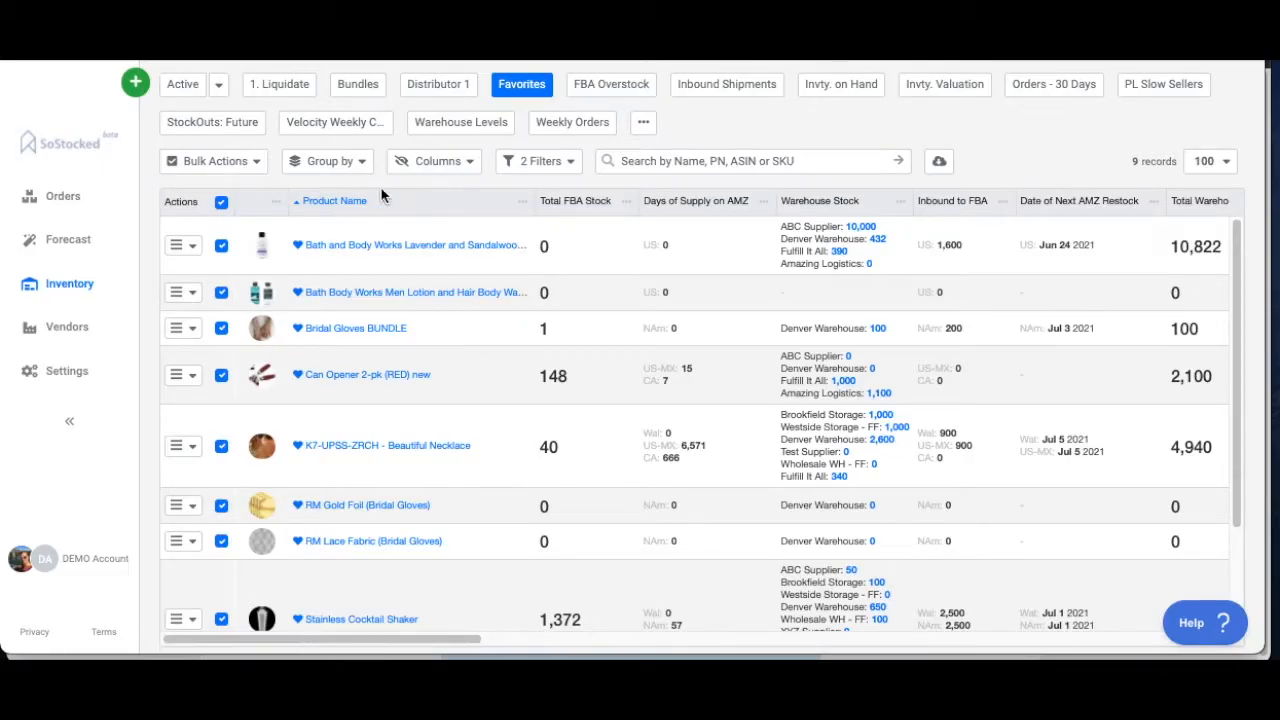
Step: Open the inventory filters and browse the fields available for an additional filter
left_click(534, 166)
left_click(533, 170)
left_click(533, 166)
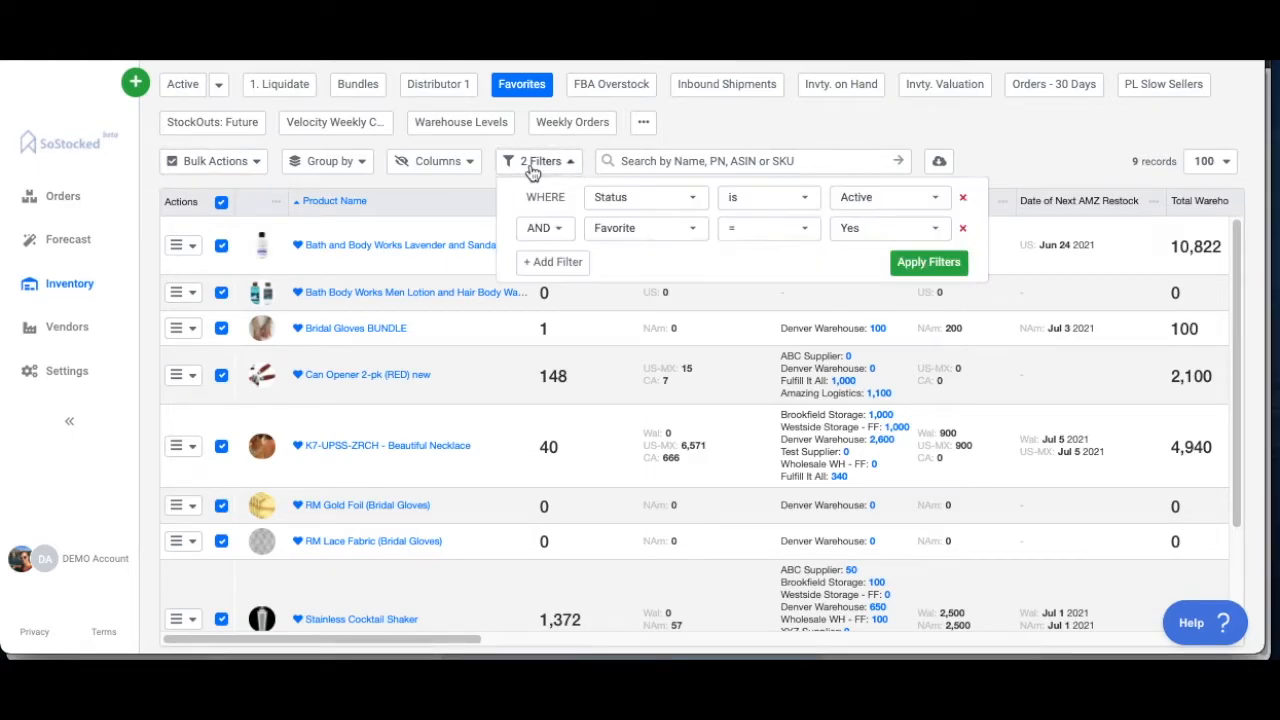
left_click(555, 261)
scroll(640, 398, "down", 3)
scroll(640, 398, "down", 2)
Step: Search the favorite products for "cat" and clear the search term
left_click(688, 163)
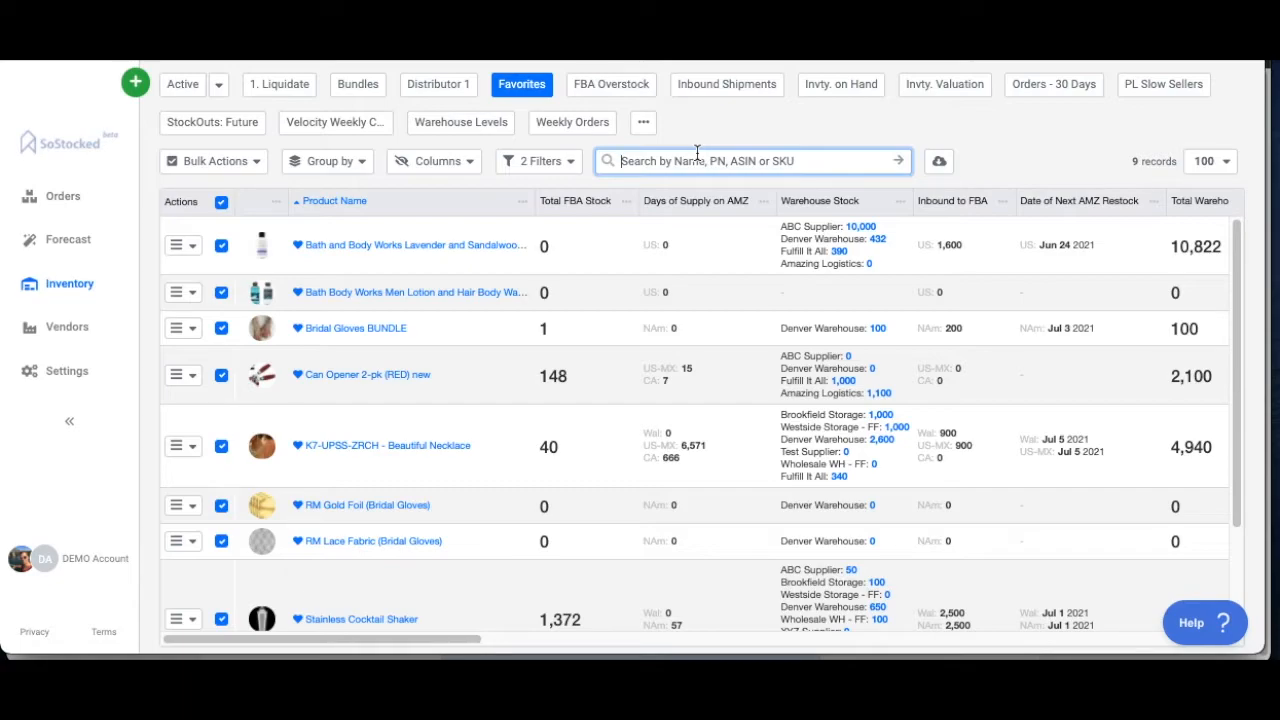
type("cat")
key("Return")
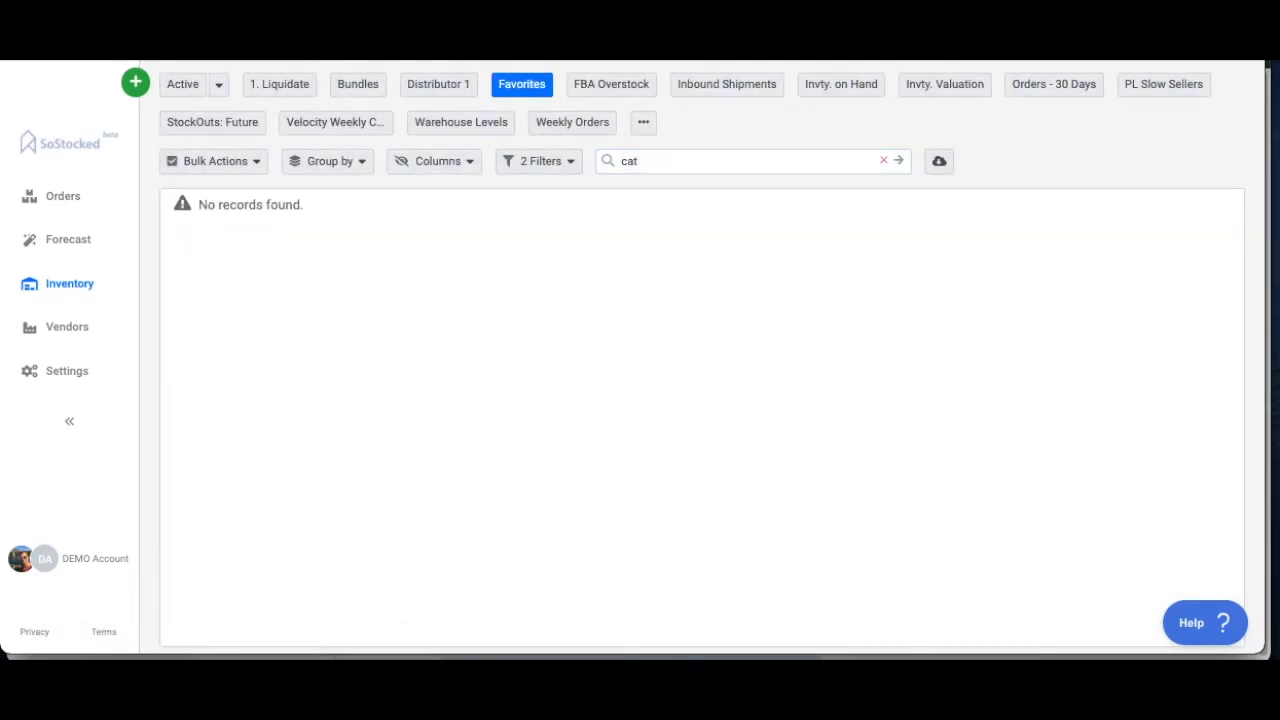
double_click(679, 157)
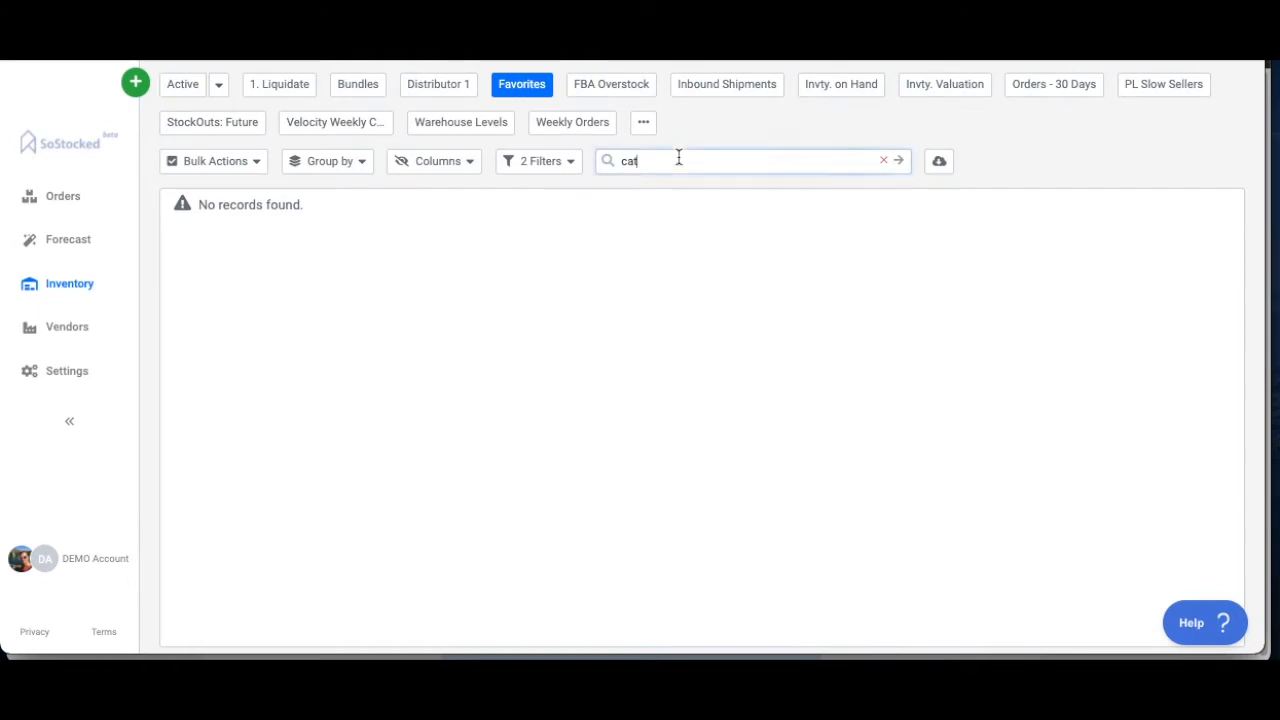
key("BackSpace")
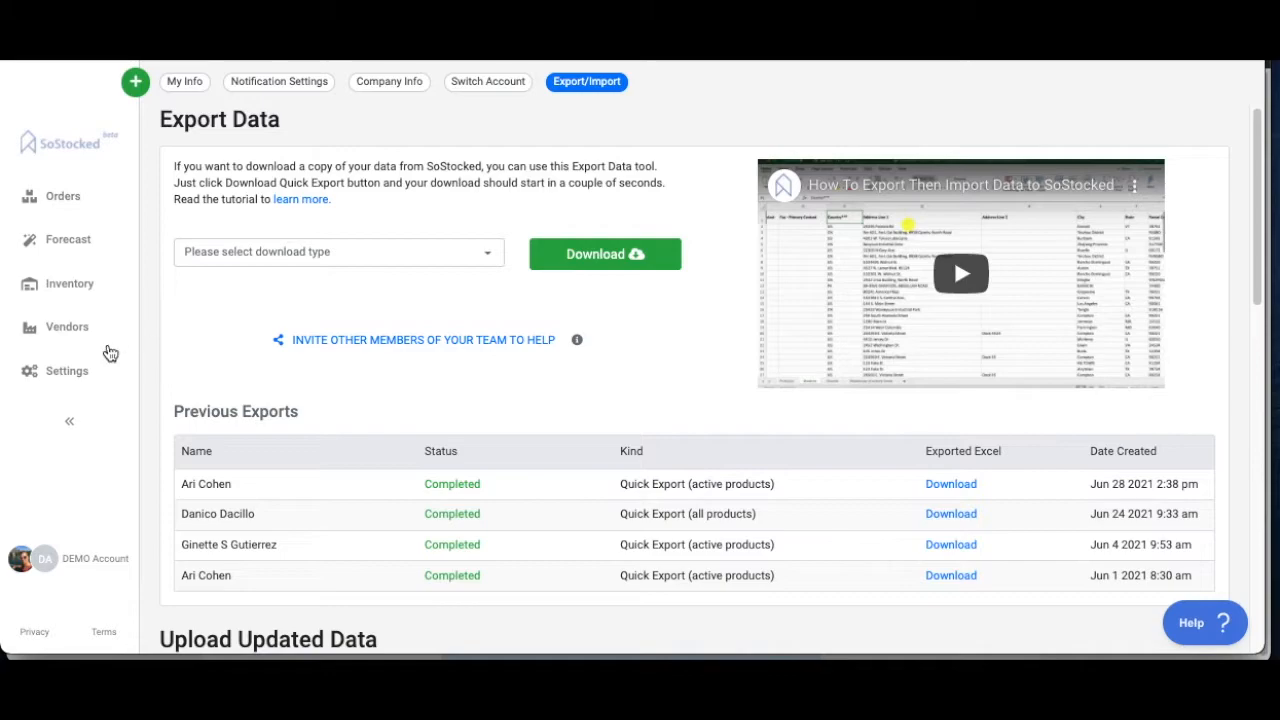
Step: Open the Bulk Export/Import settings and review the available download types for exporting data
left_click(70, 371)
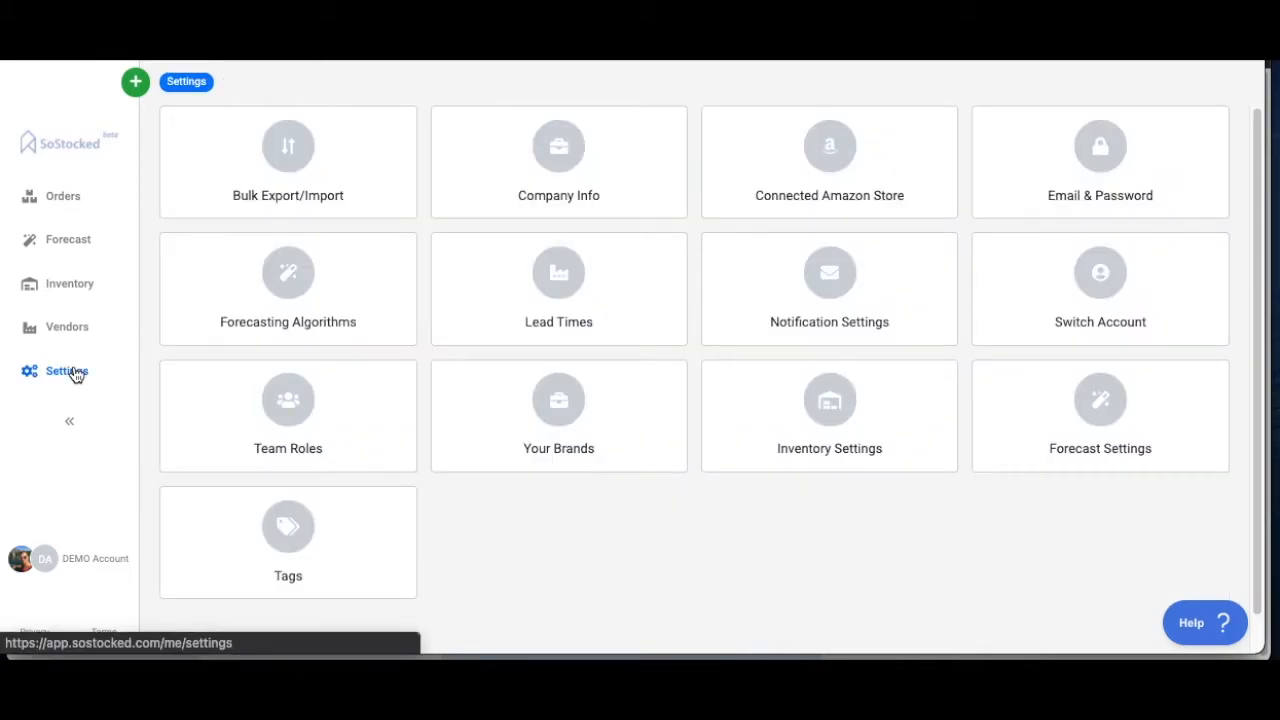
left_click(320, 174)
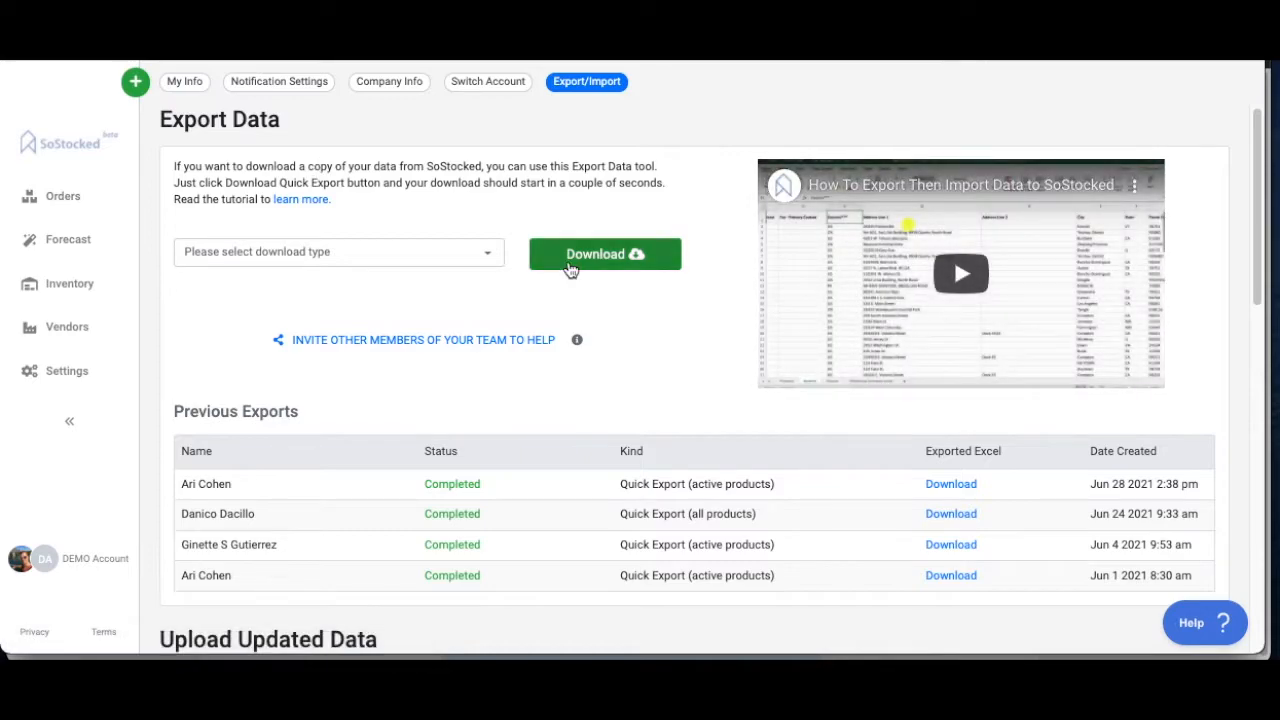
left_click(490, 258)
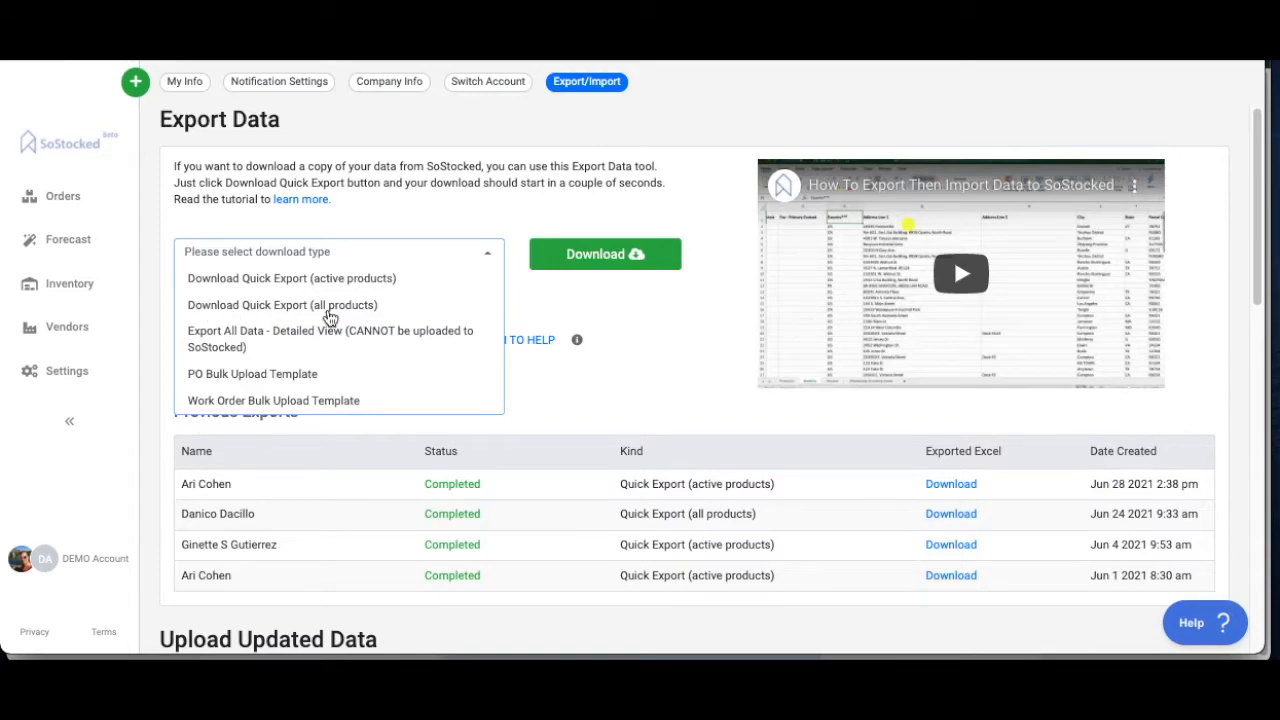
left_click(410, 193)
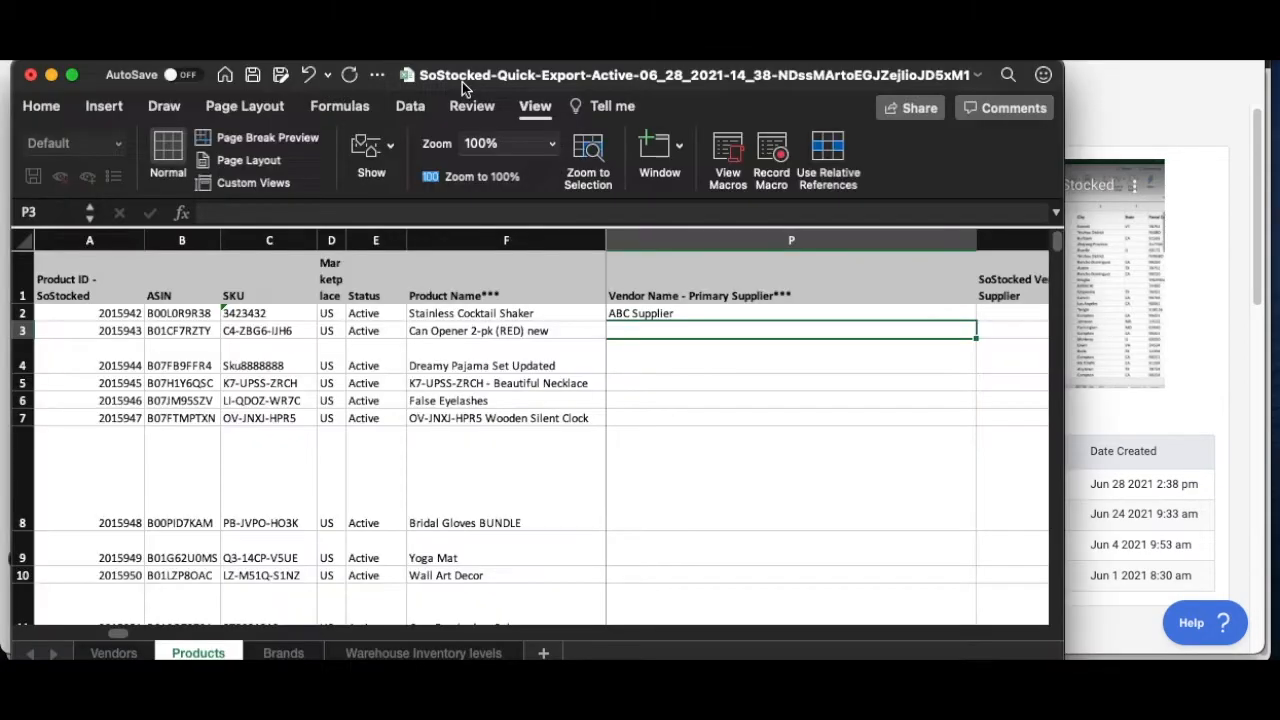
Step: Switch to the Quick Export workbook in Excel, widen its window, and examine the product name and primary supplier name columns
left_click_drag(1066, 338, 1252, 338)
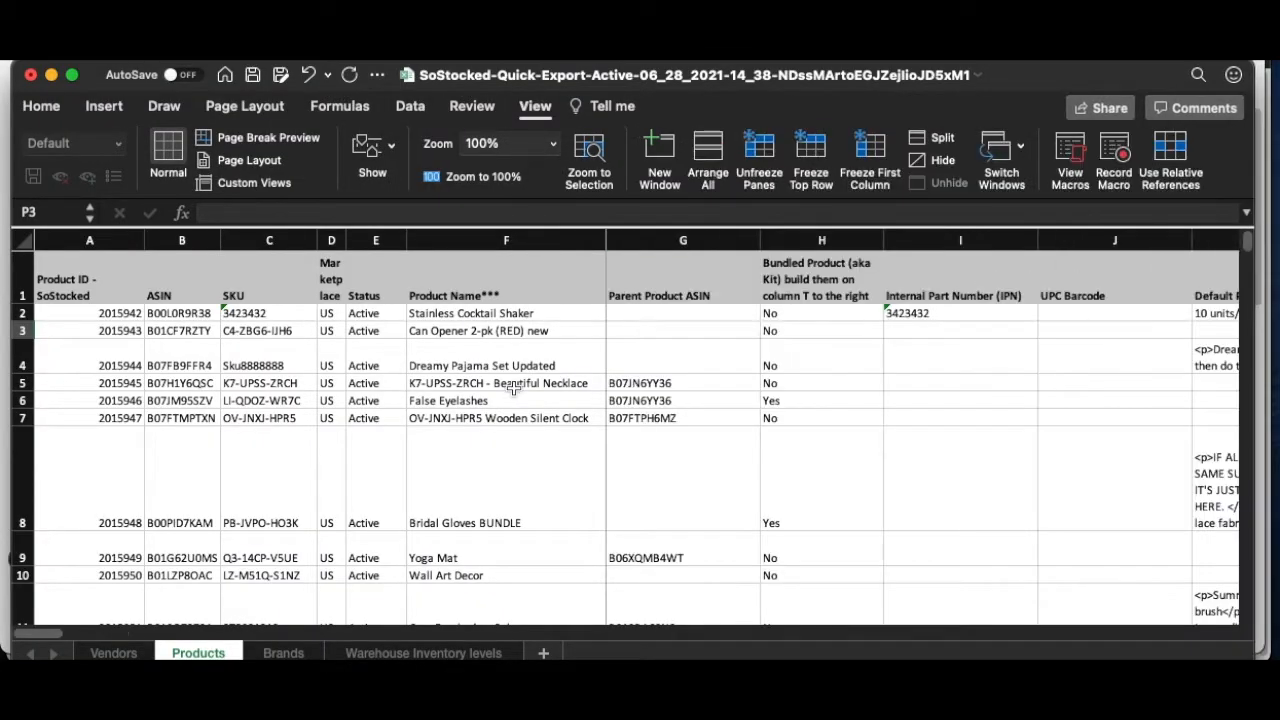
left_click(592, 241)
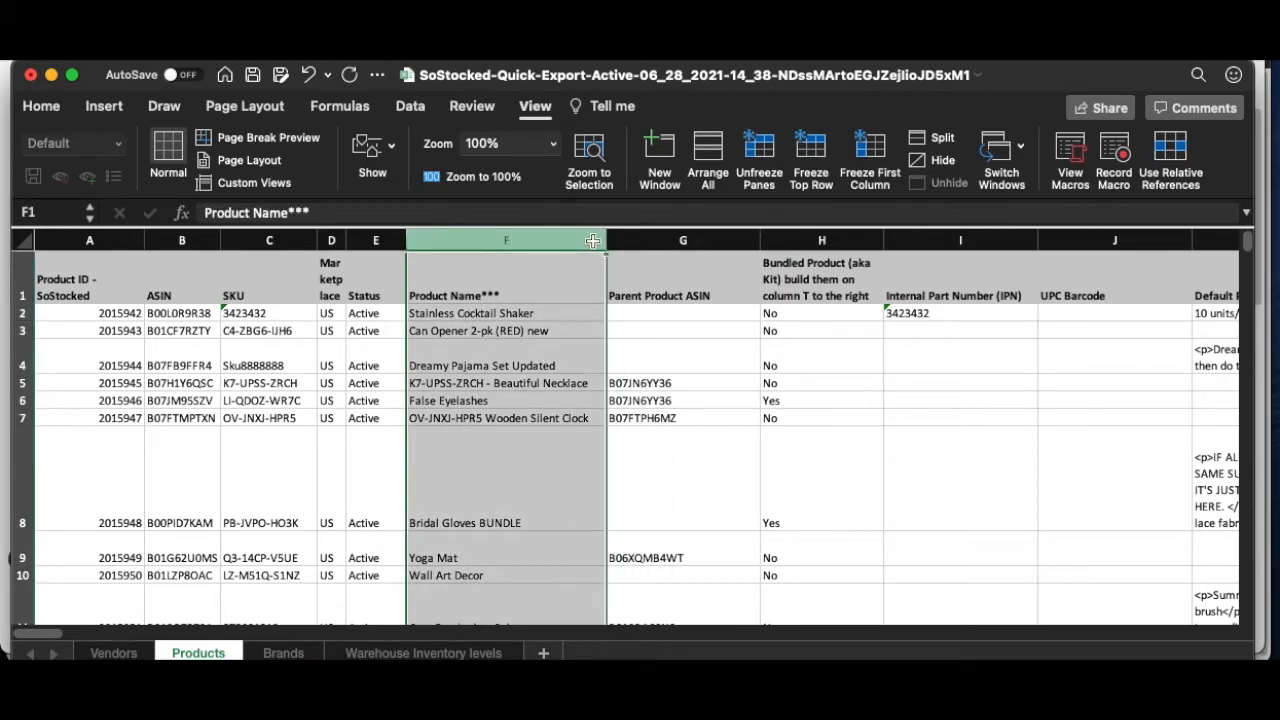
left_click(683, 478)
scroll(683, 478, "right", 3)
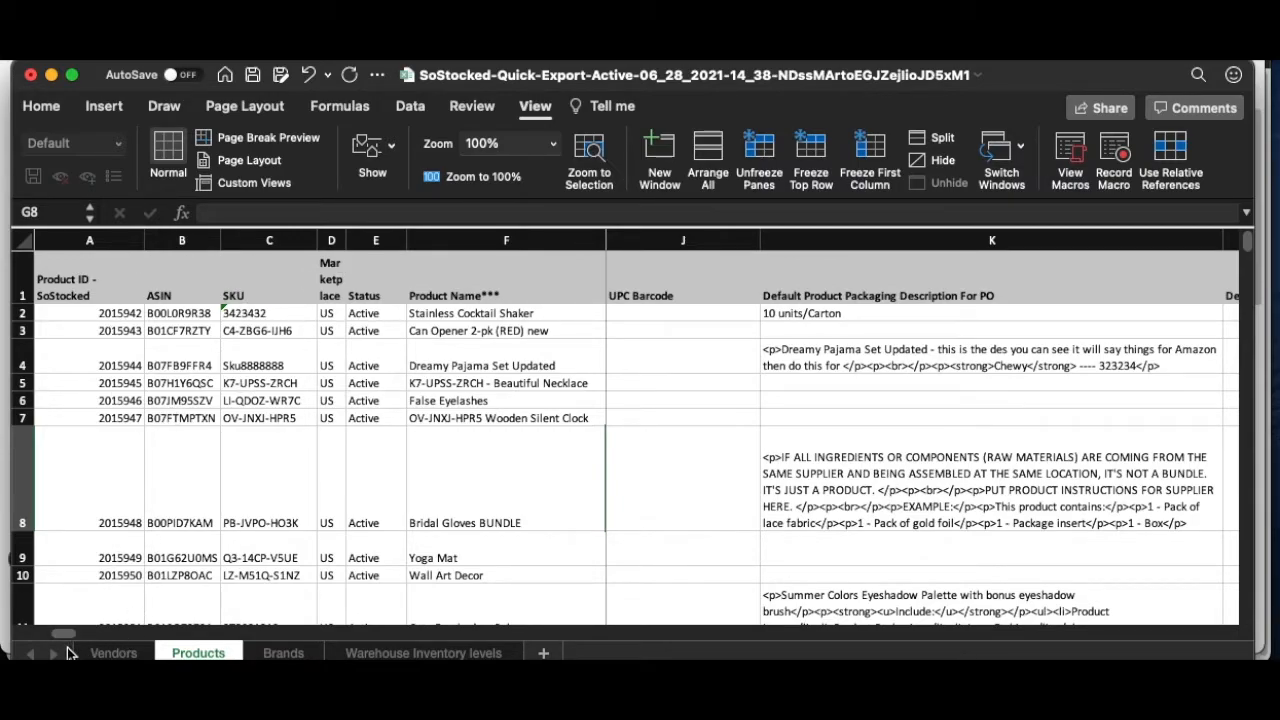
left_click_drag(68, 633, 134, 631)
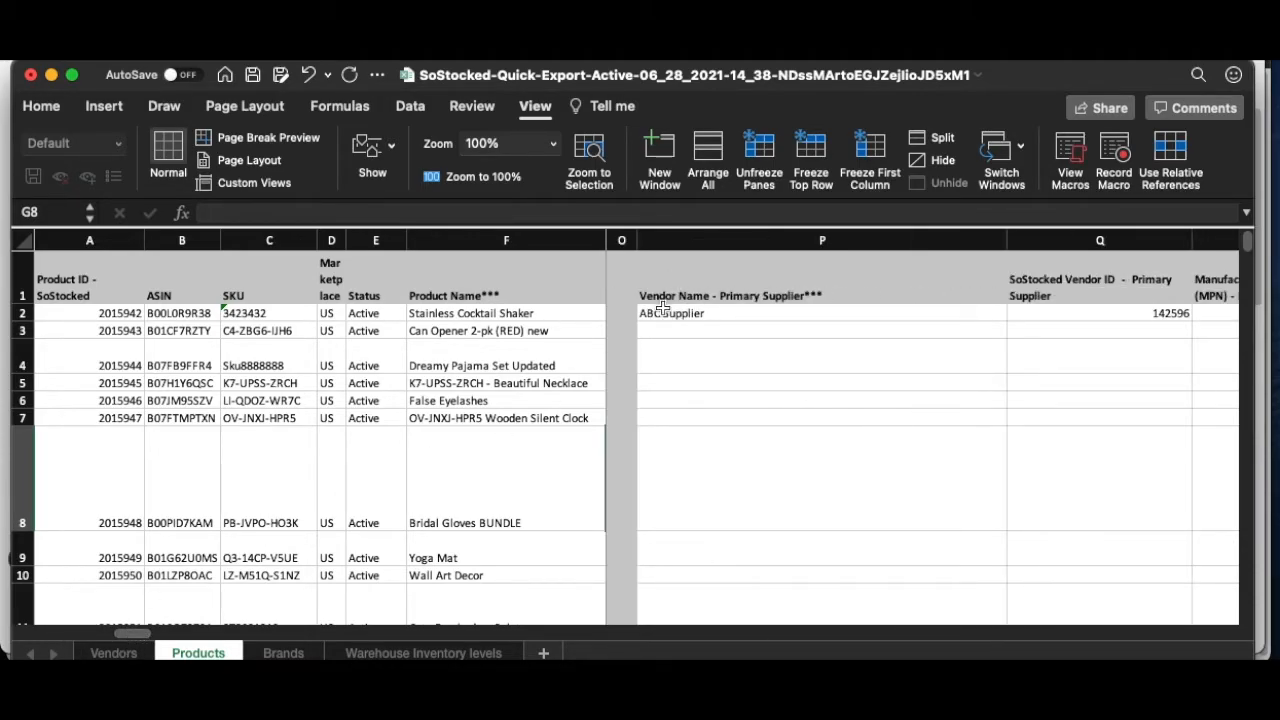
Step: Examine the primary supplier name and SoStocked vendor ID cells for the Stainless Cocktail Shaker
left_click(744, 316)
left_click(1110, 319)
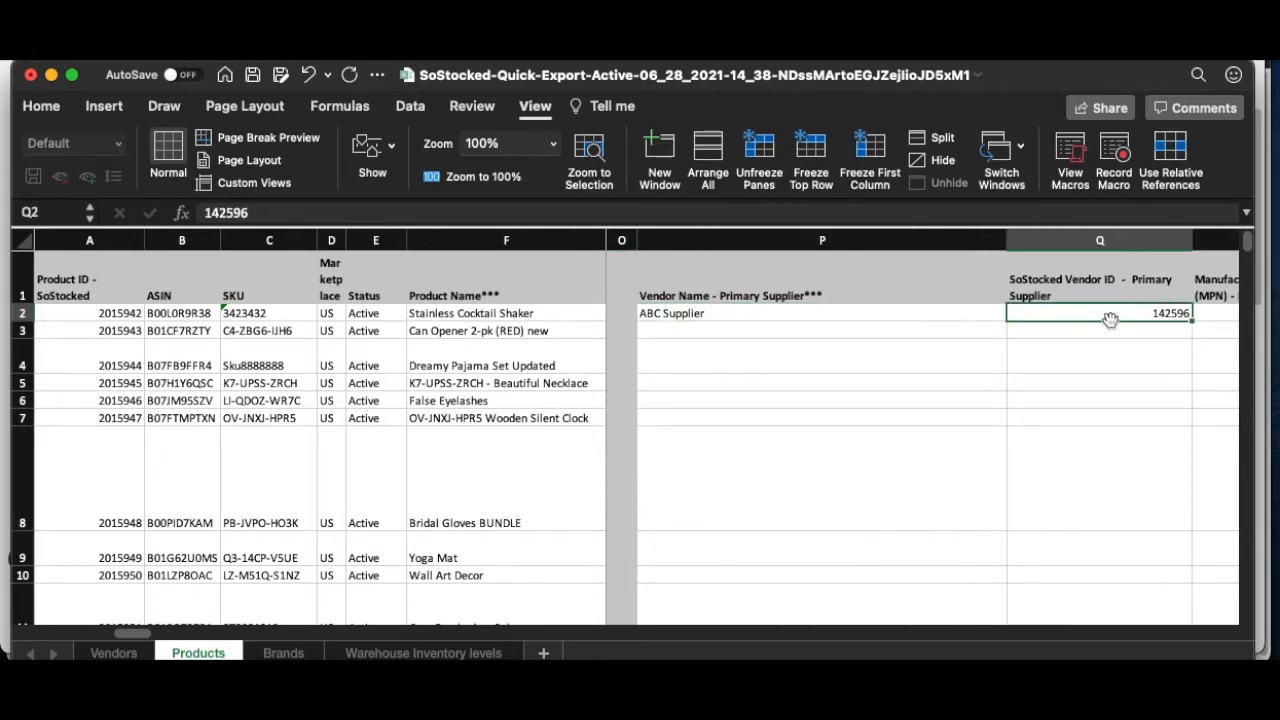
left_click(750, 317)
left_click(1109, 320)
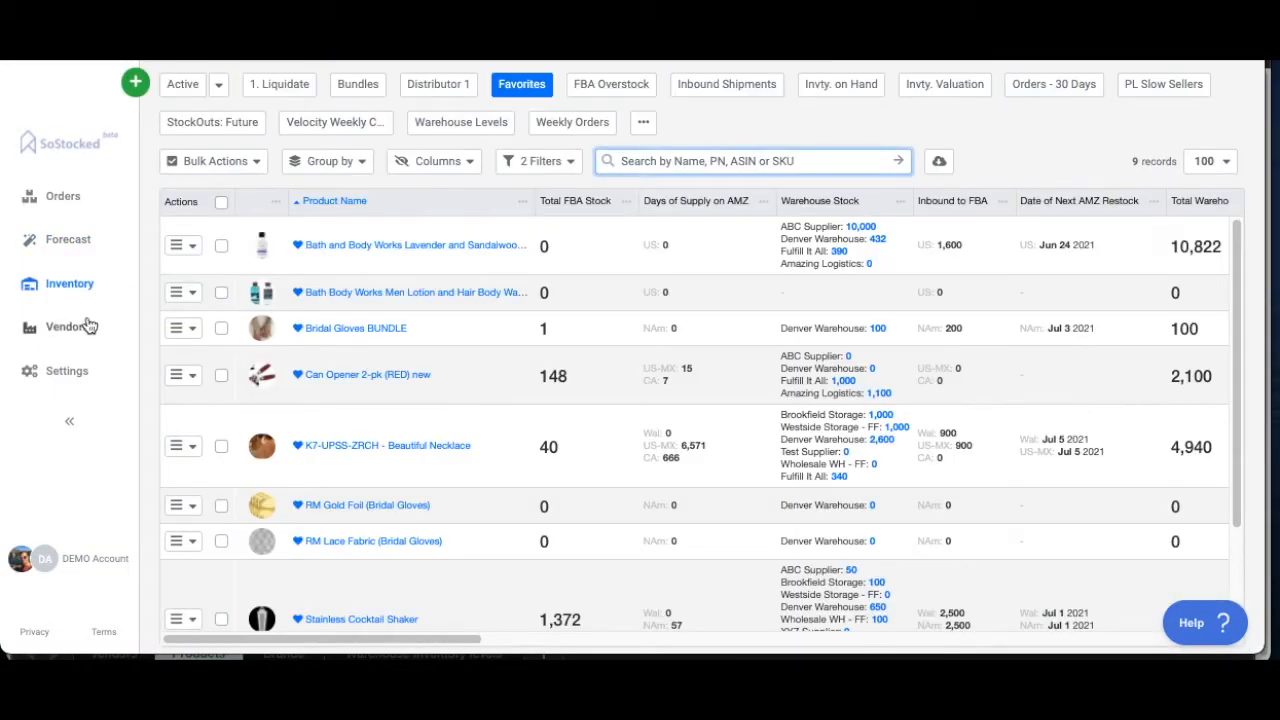
Step: Switch to SoStocked, open the vendors list, and examine the names and vendor types of Amazing Logistics and ABC Supplier
left_click(76, 331)
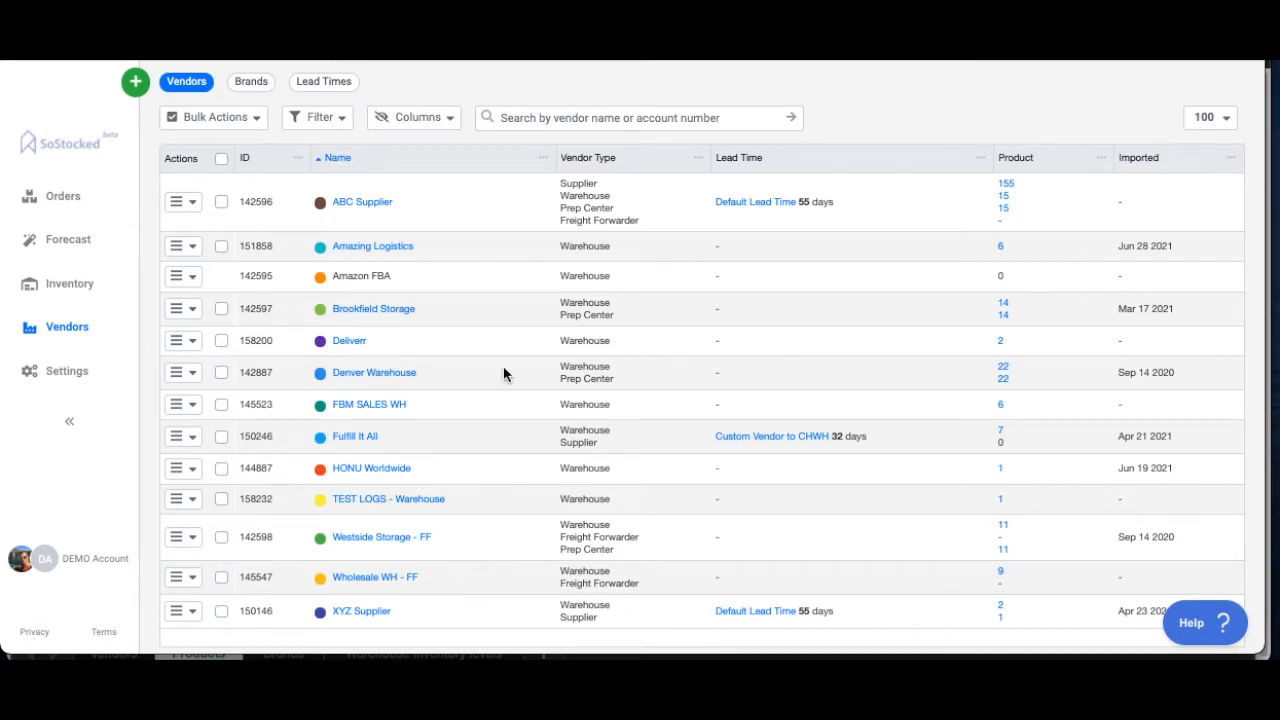
left_click_drag(447, 250, 330, 247)
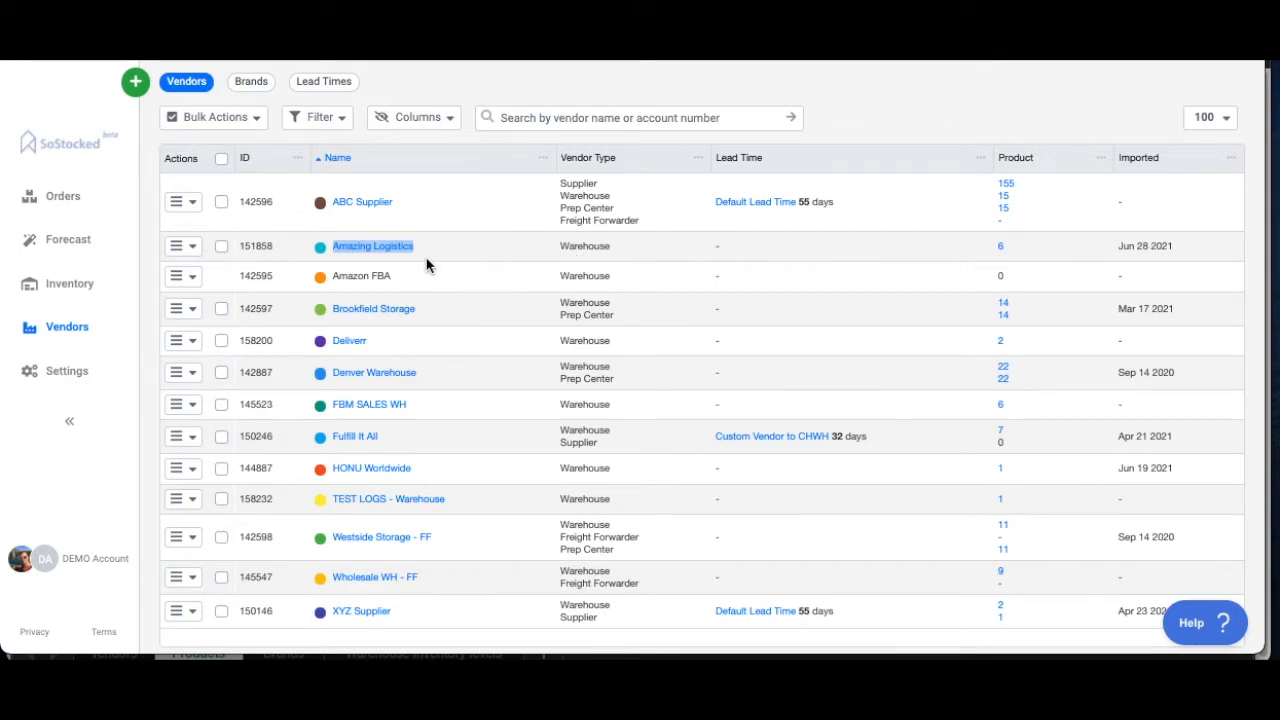
left_click(567, 190)
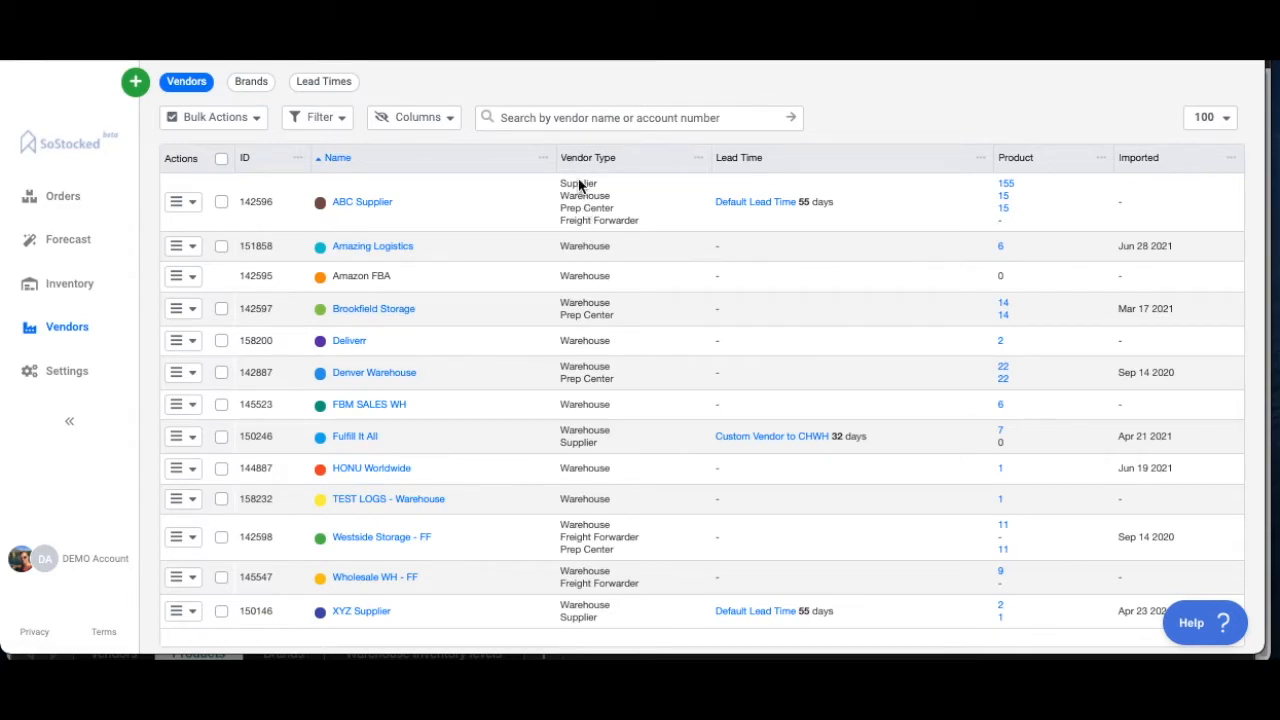
left_click_drag(326, 252, 423, 254)
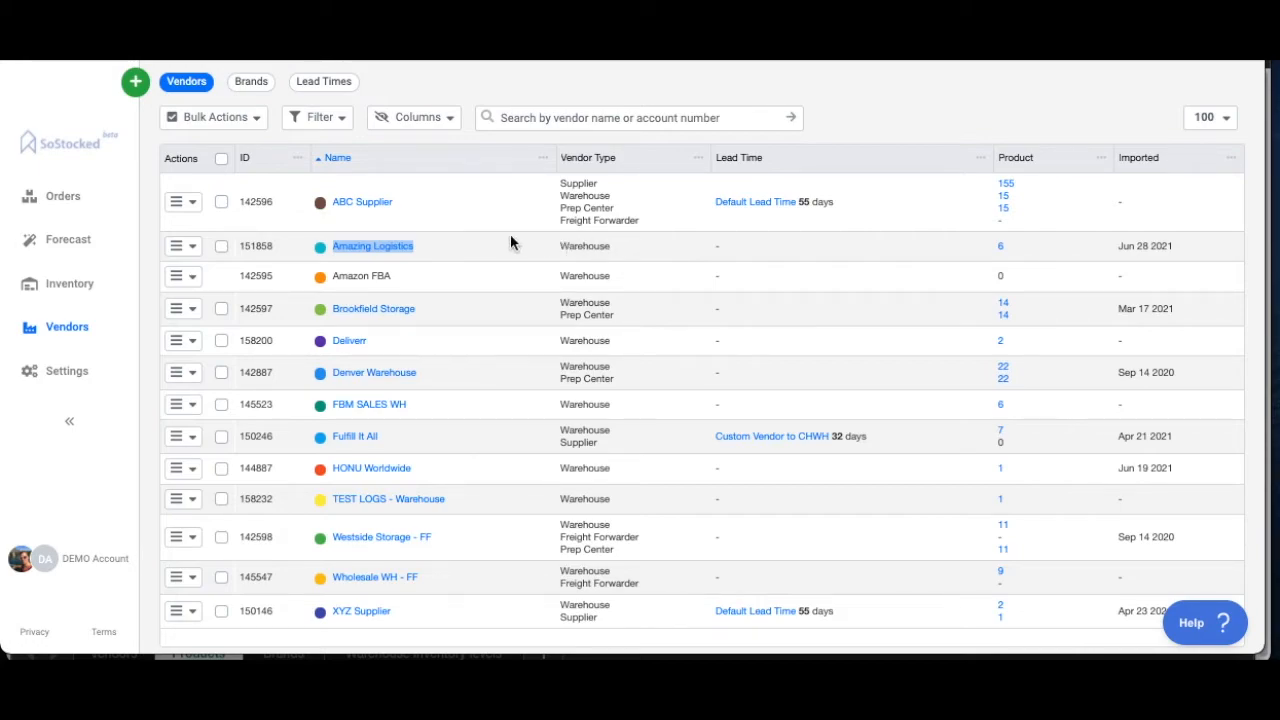
left_click_drag(428, 210, 330, 201)
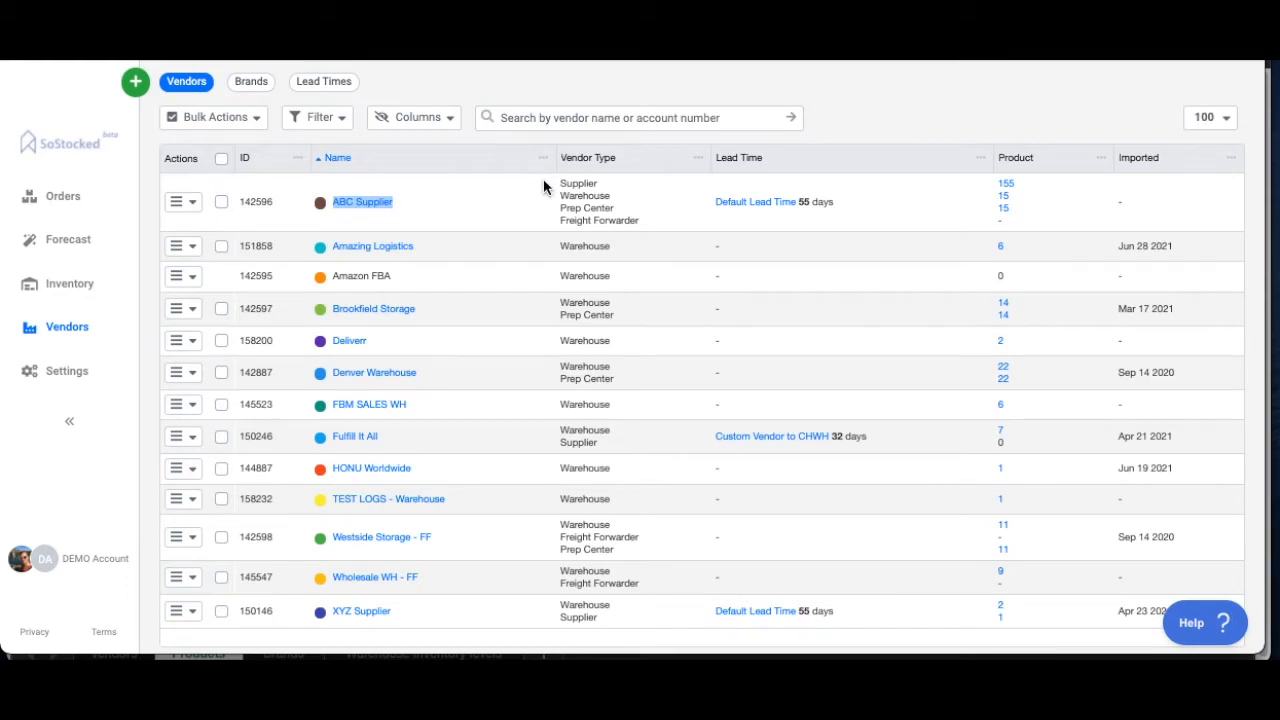
Step: Return to the Excel workbook and fill ABC Supplier down the primary supplier name column from P2 through P7
key("super+Tab")
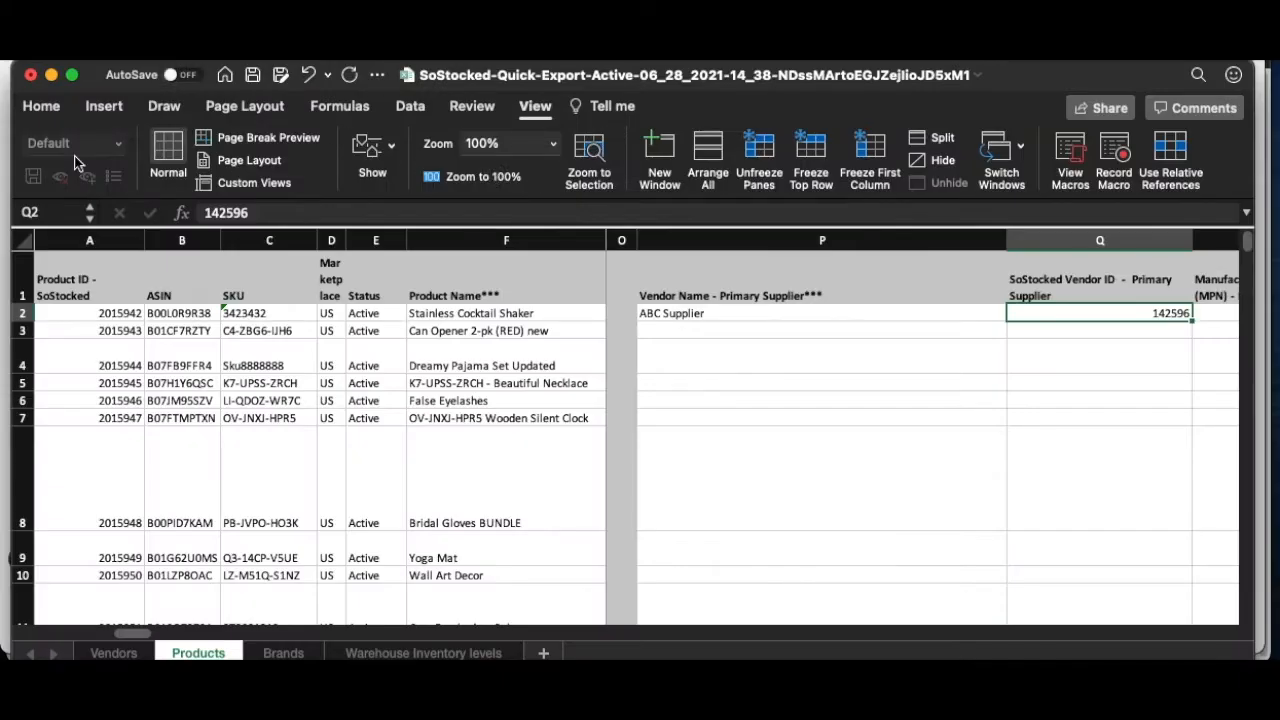
left_click(757, 318)
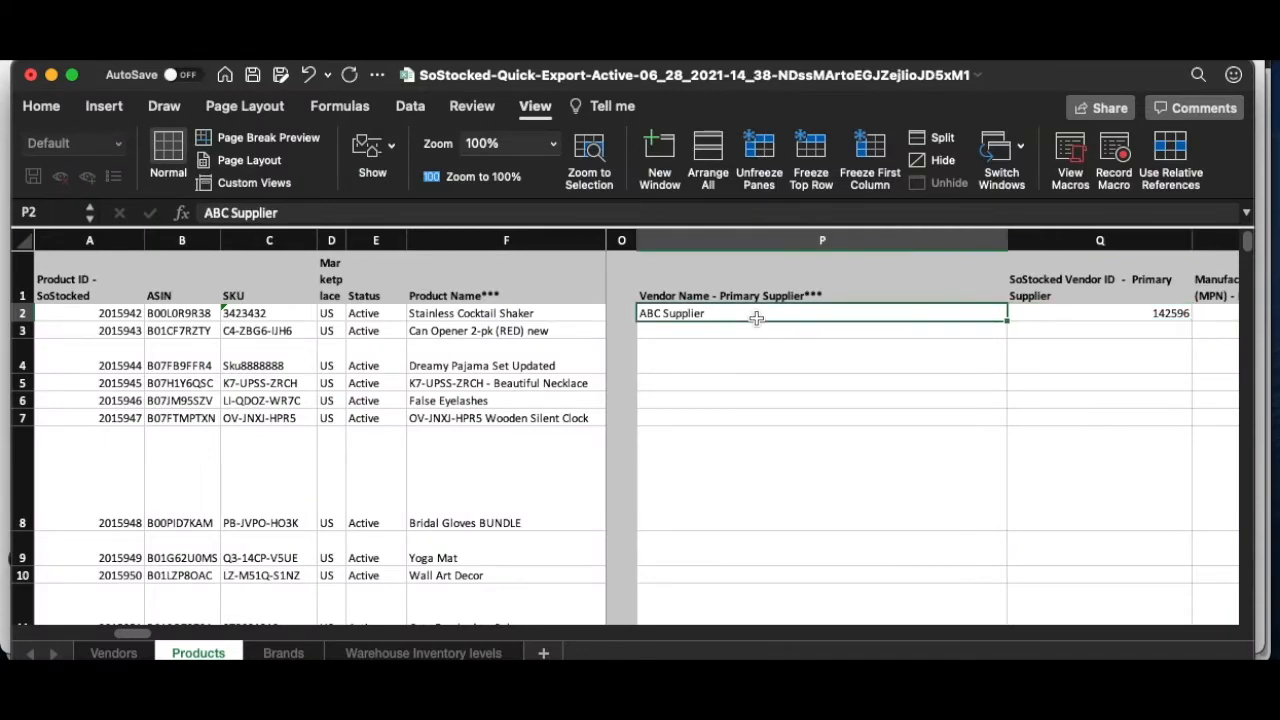
double_click(719, 313)
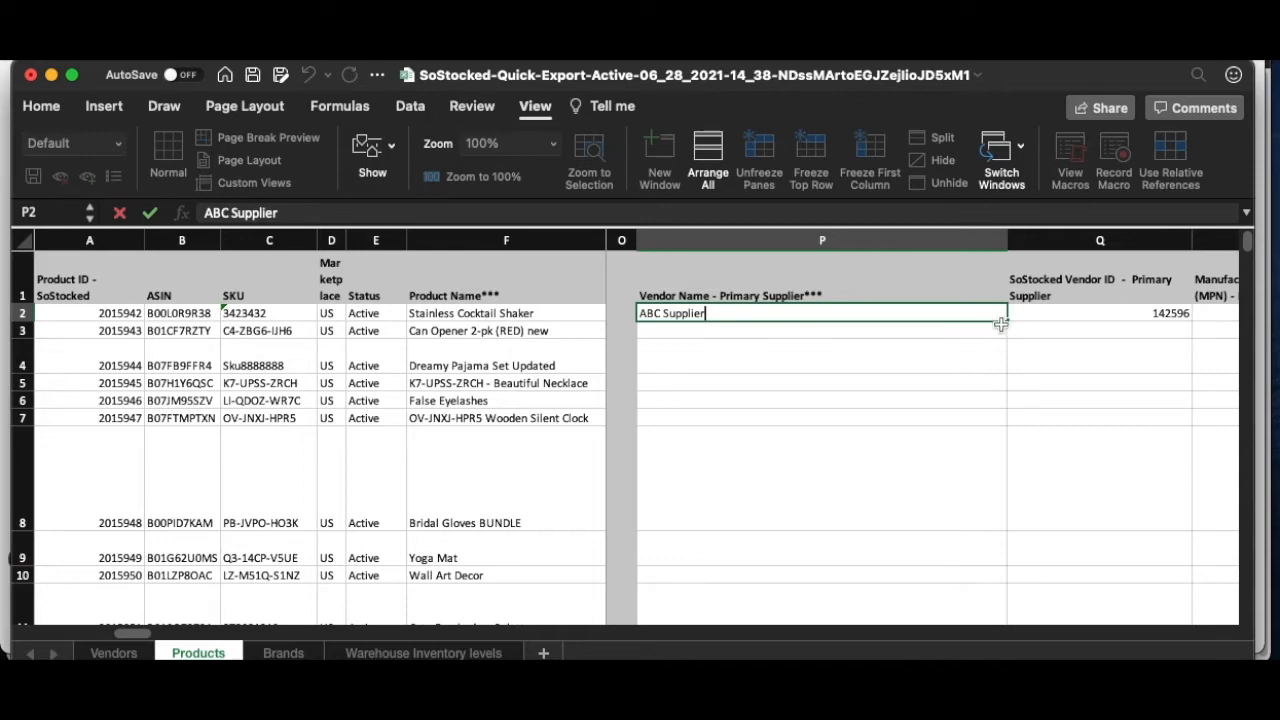
left_click_drag(1008, 325, 980, 466)
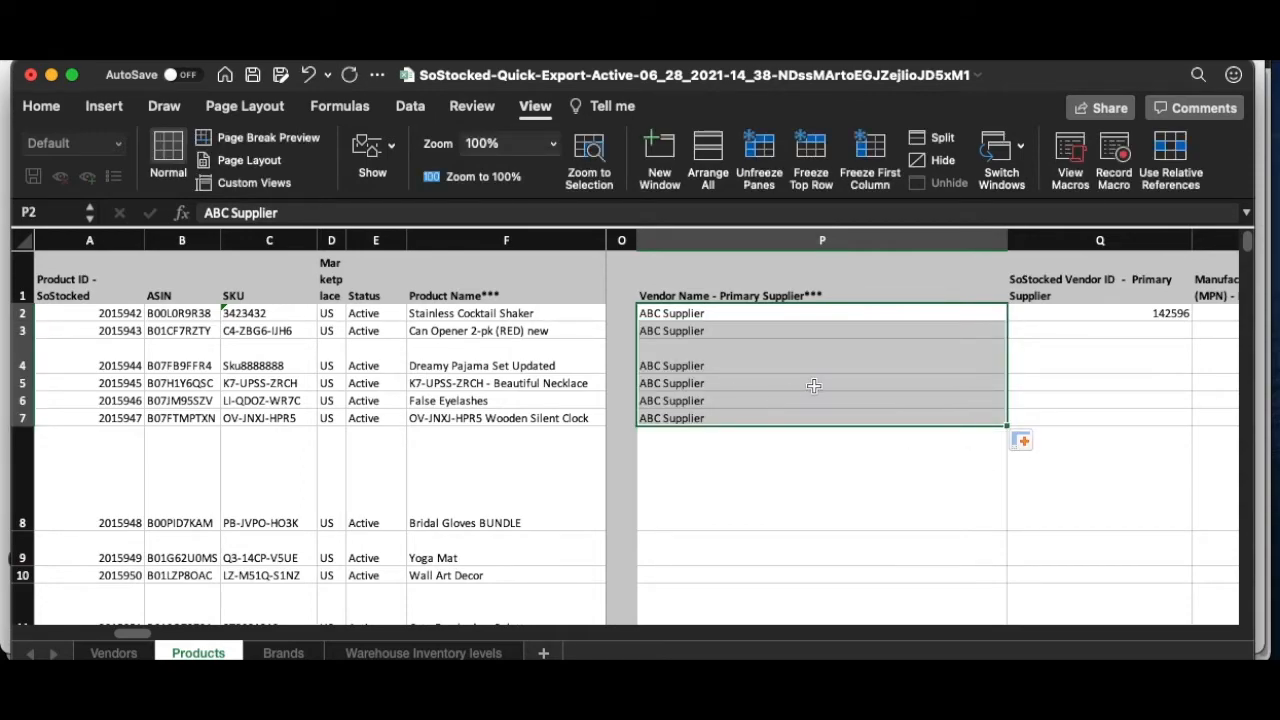
left_click_drag(806, 366, 806, 381)
Step: Compare the primary supplier name in P2 with its SoStocked vendor ID in Q2
left_click(1110, 318)
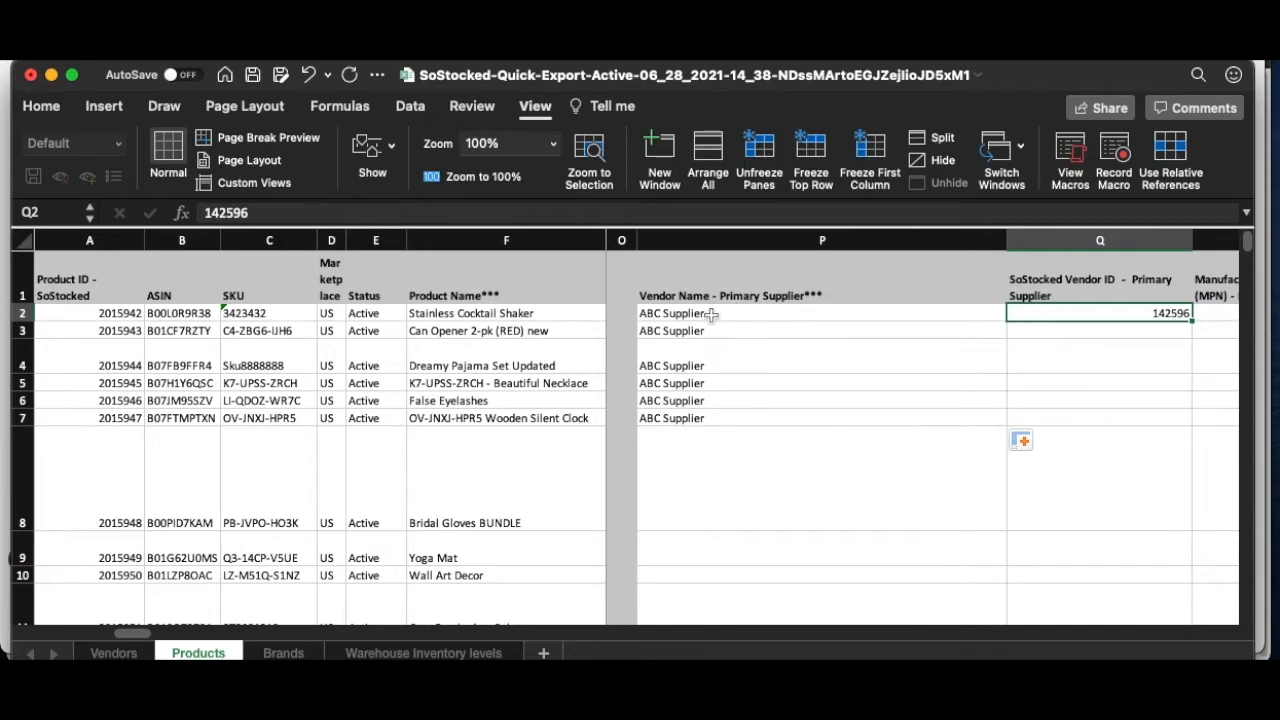
left_click(682, 318)
left_click(1083, 316)
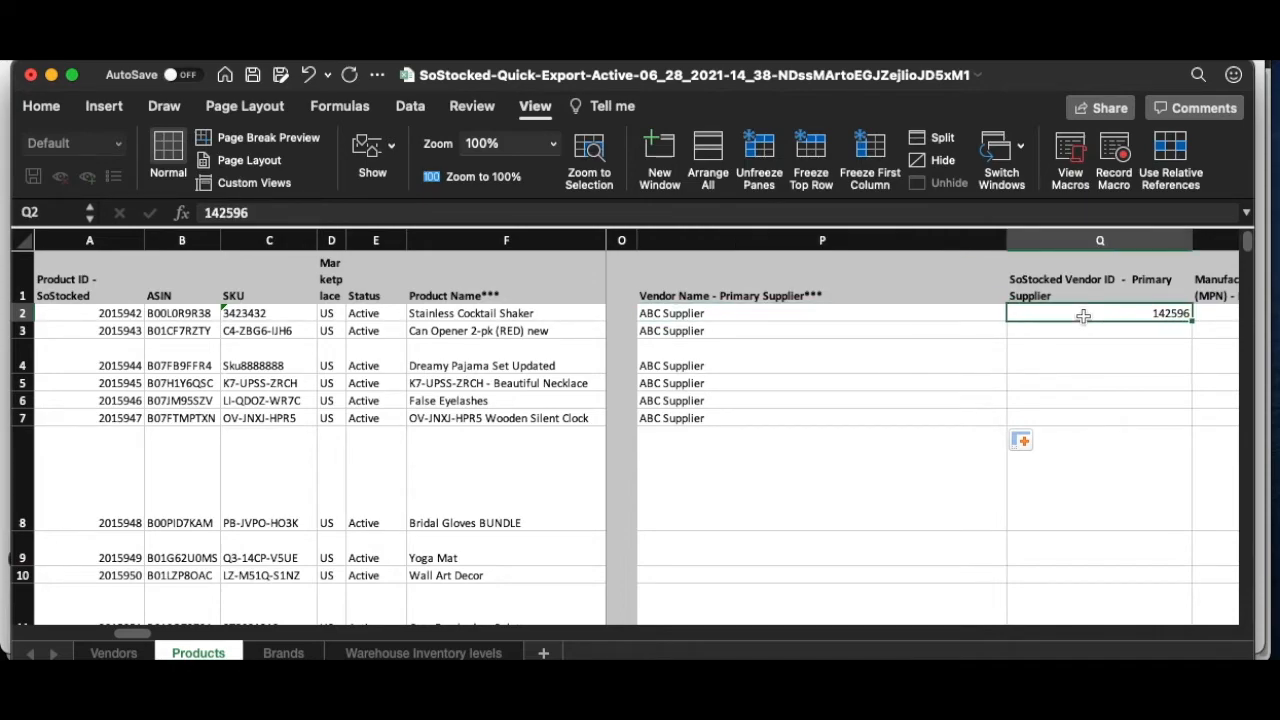
left_click(730, 311)
left_click(1064, 313)
left_click(897, 313)
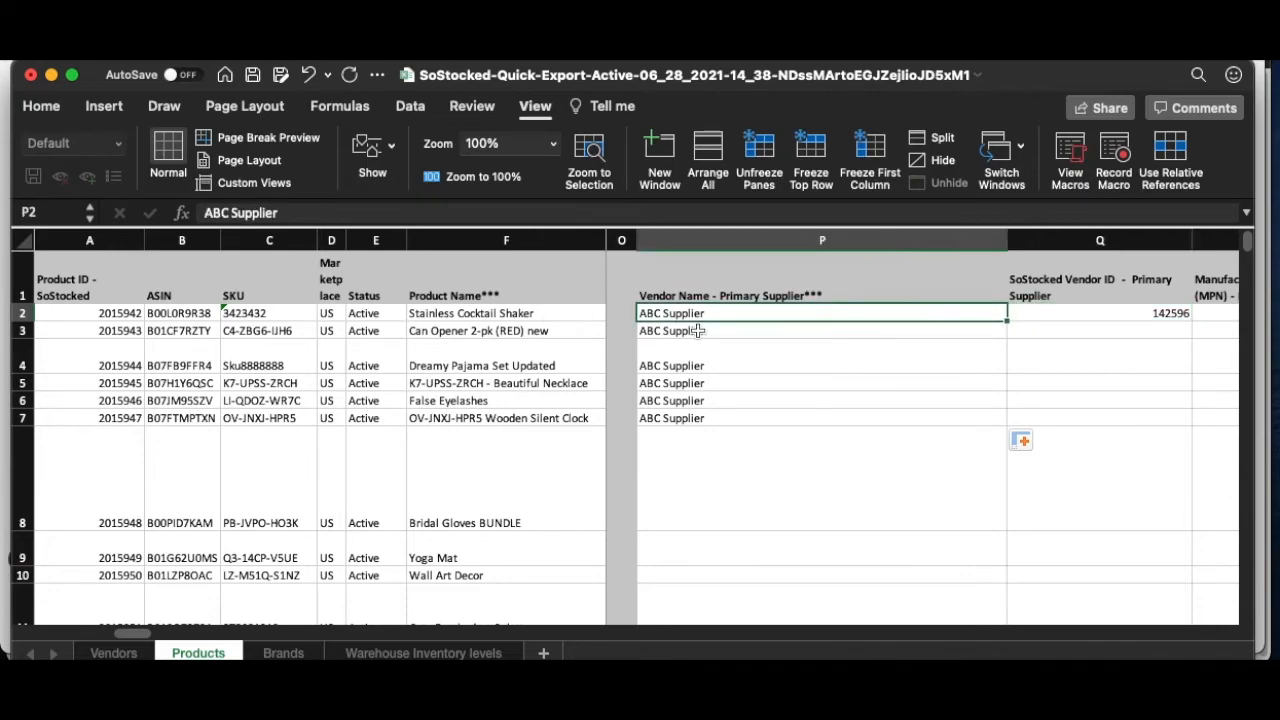
left_click(1136, 313)
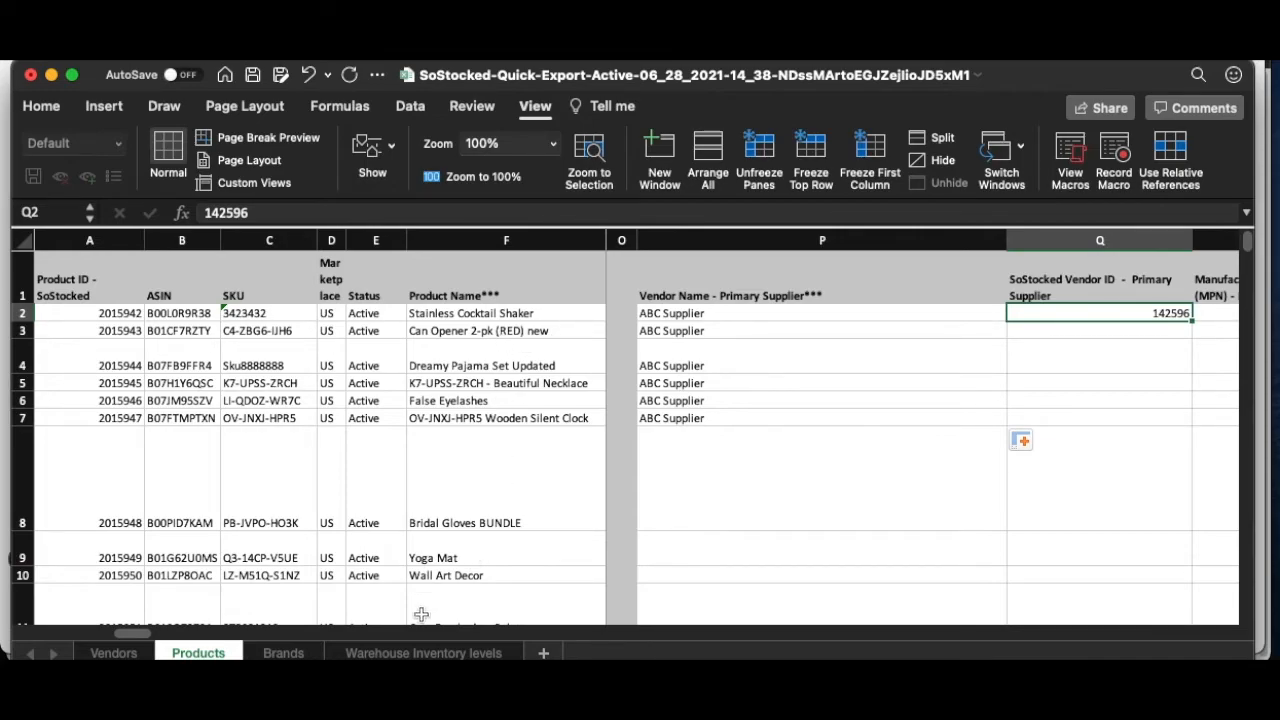
Step: Examine the vendor, quantity, product name and product identifier columns of the Warehouse Inventory levels sheet, and return to the Products sheet
left_click(418, 653)
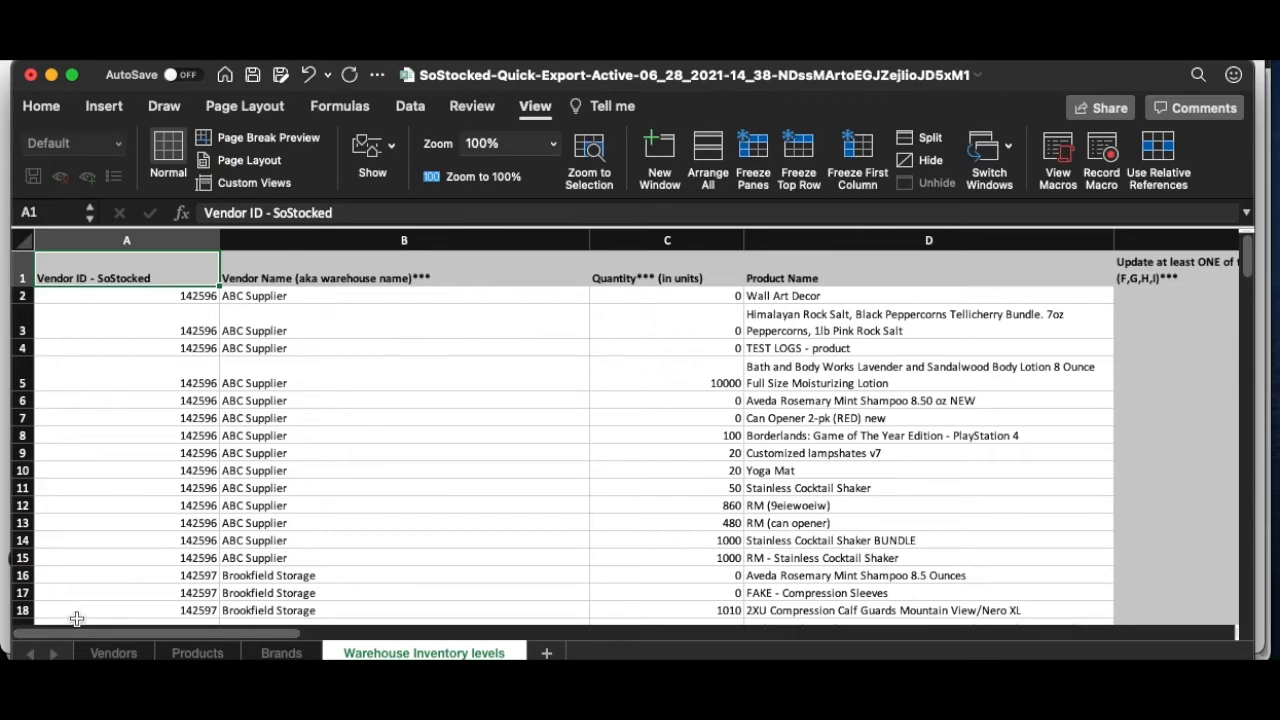
left_click_drag(139, 638, 430, 652)
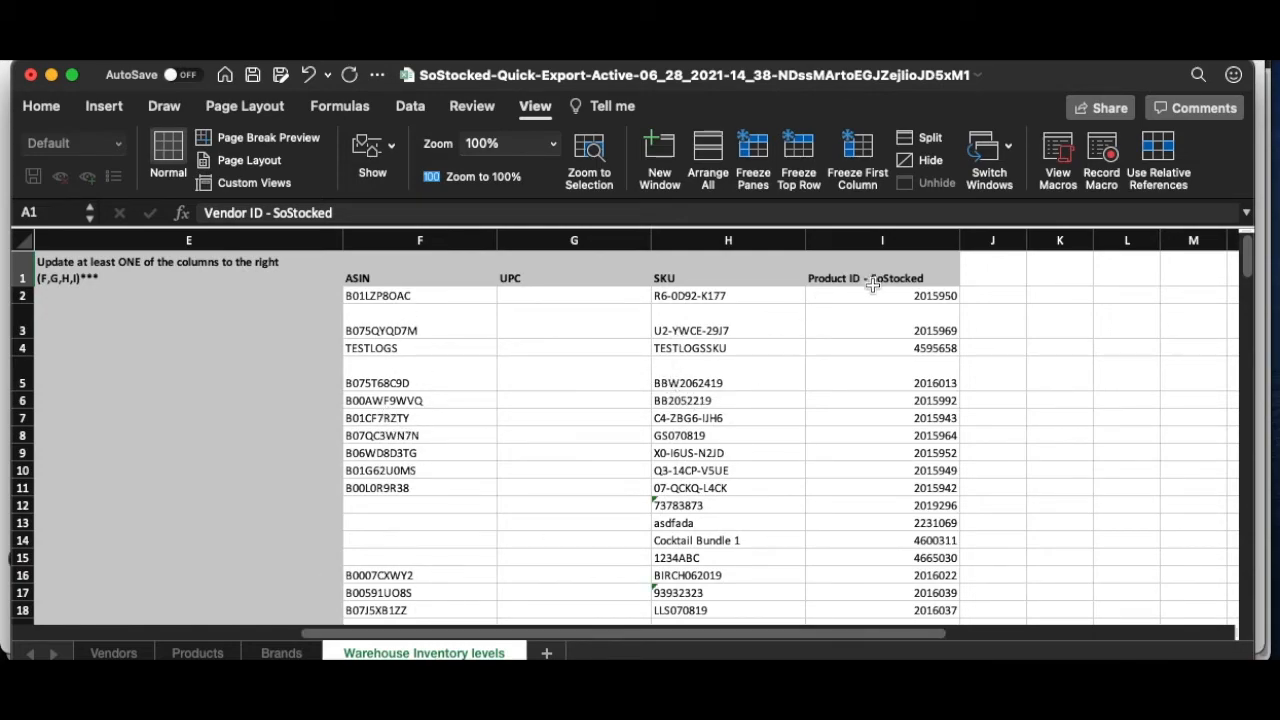
left_click_drag(487, 632, 225, 632)
left_click(181, 242)
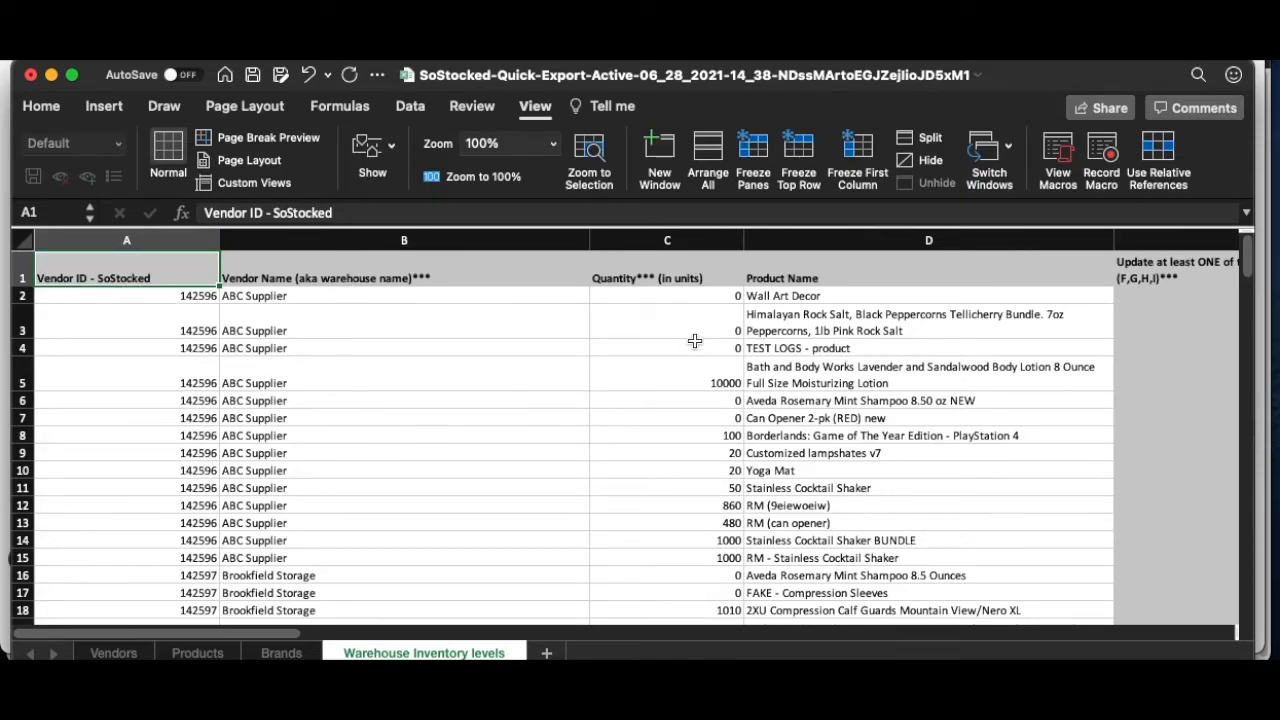
left_click(706, 308)
left_click(711, 453)
left_click(280, 420)
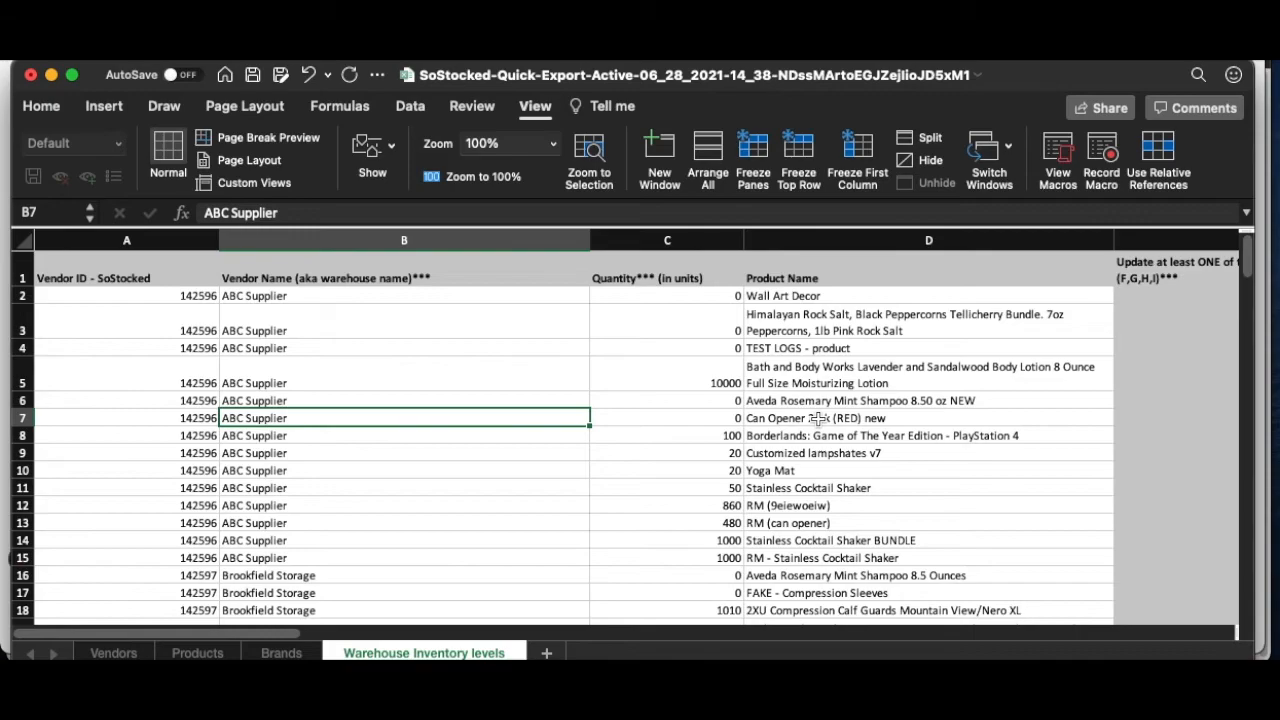
left_click(197, 652)
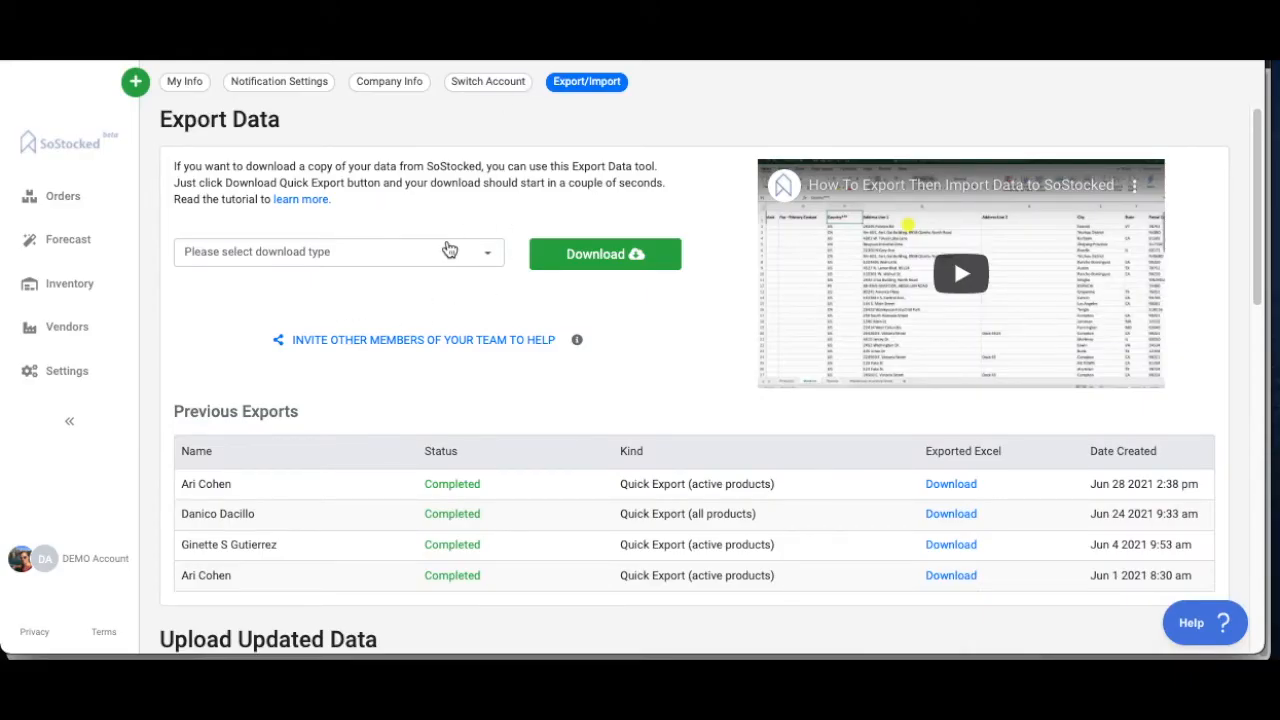
Step: Switch to SoStocked's Export/Import settings, set the upload type to Products, Vendors, Warehouse Inventory, and review the previous imports
scroll(615, 373, "down", 4)
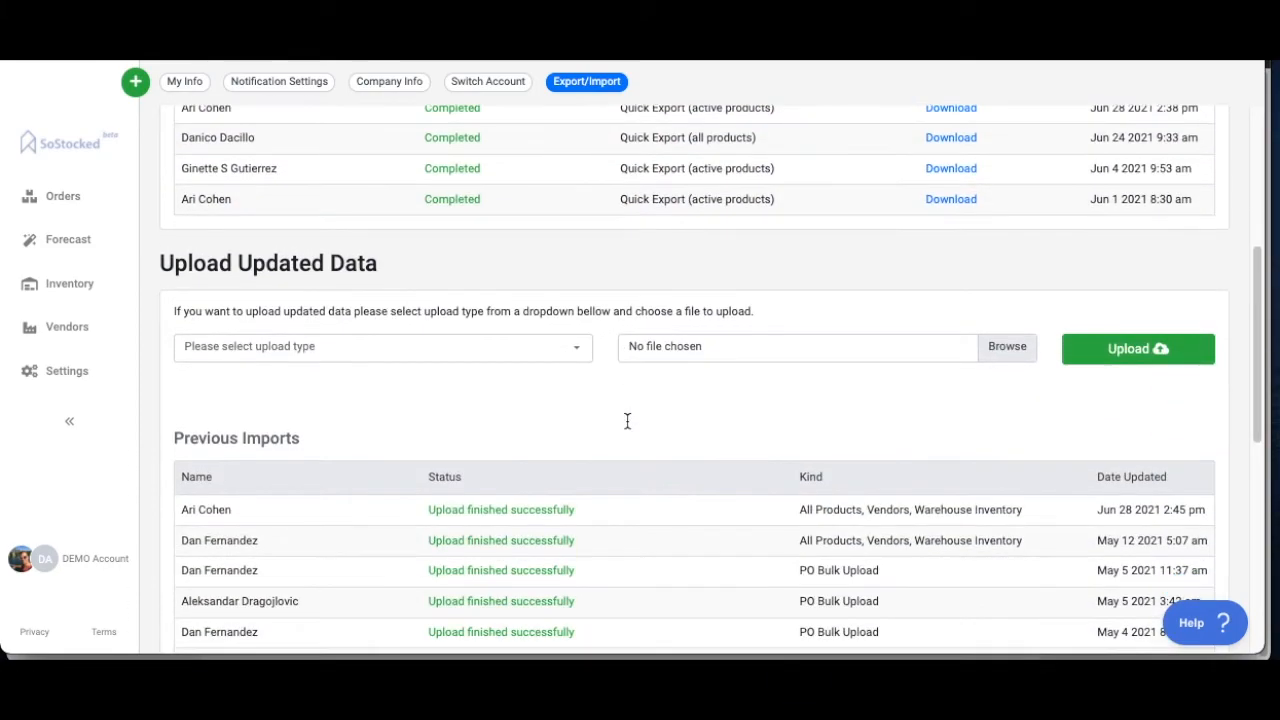
left_click(289, 361)
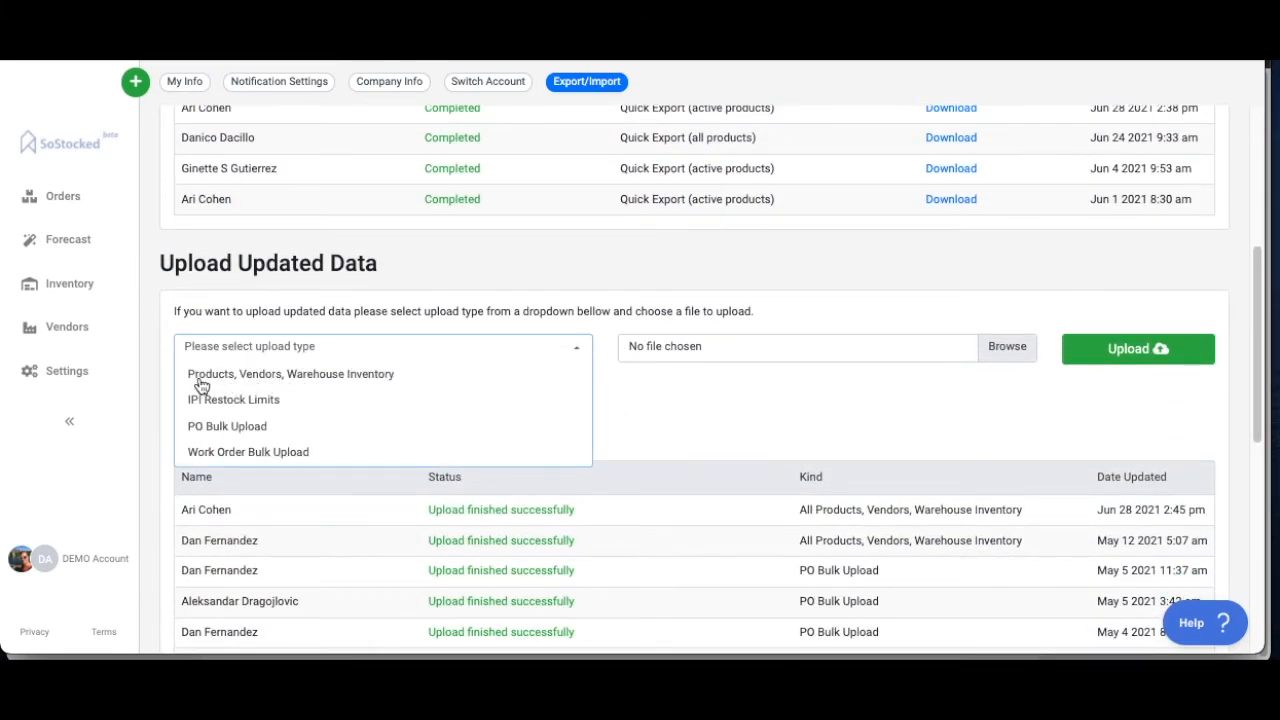
left_click(352, 383)
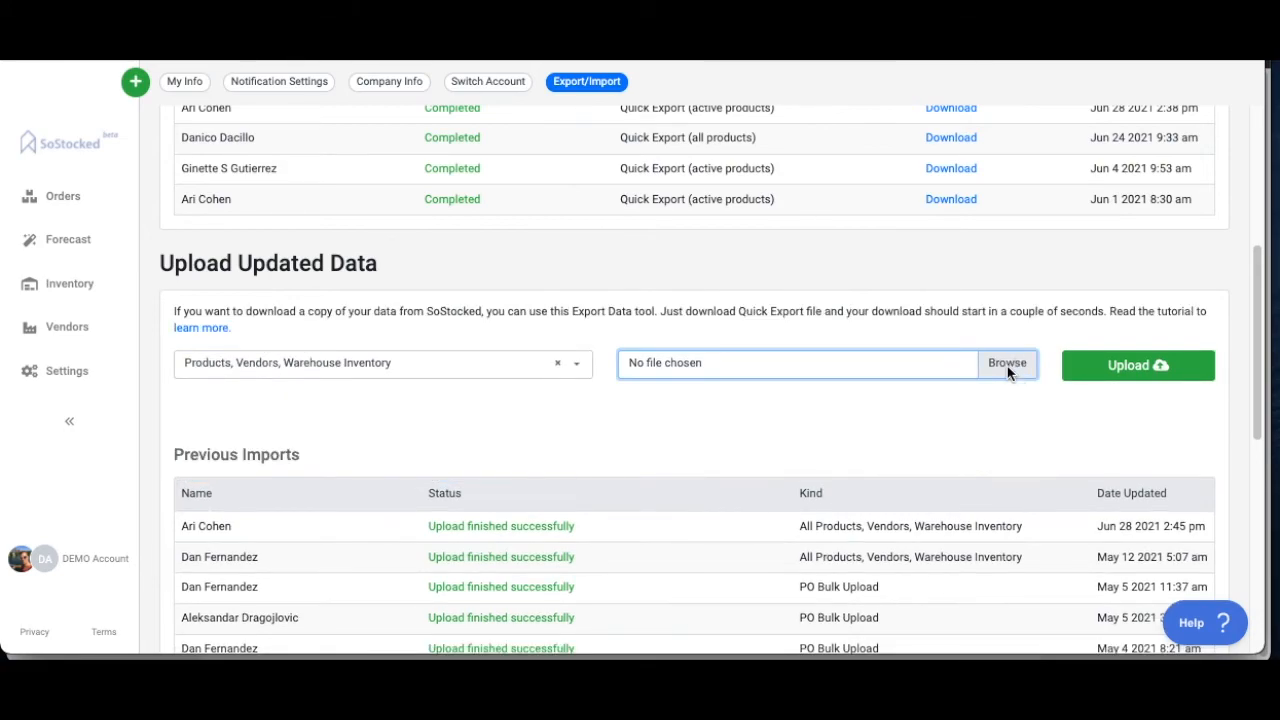
scroll(765, 465, "down", 3)
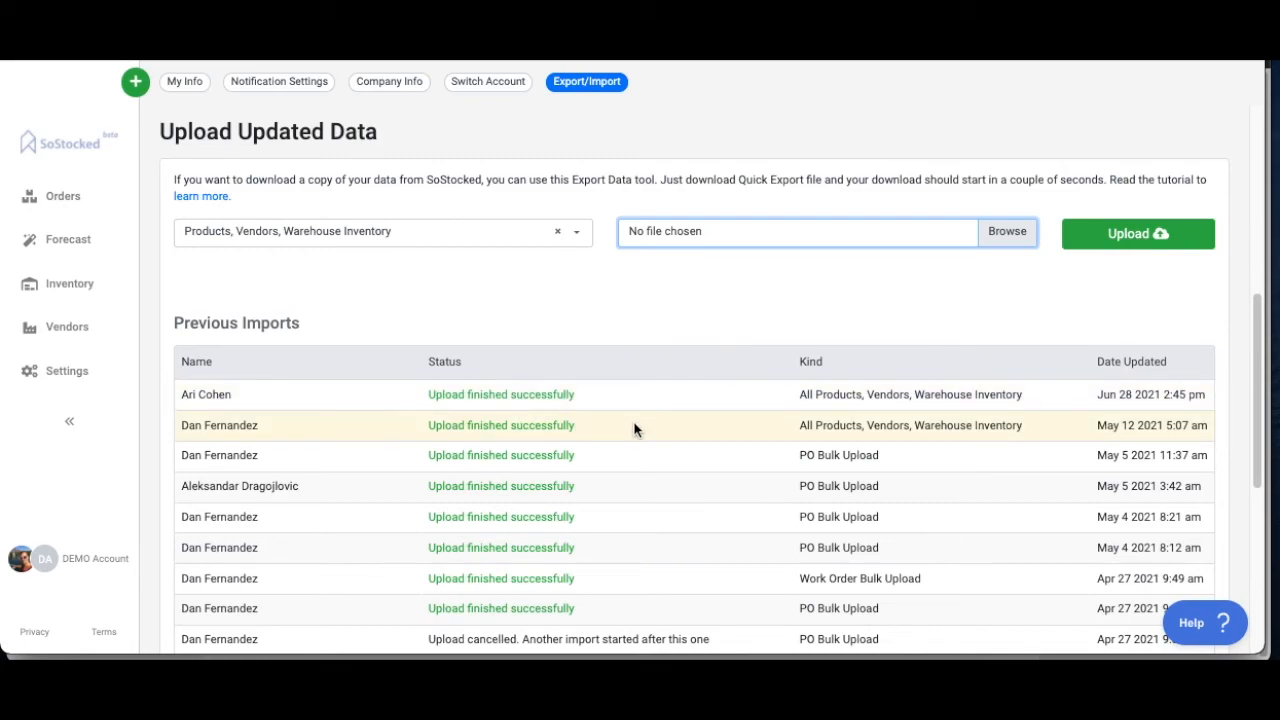
Step: Open the help widget, view its options for asking support a question, and close it
left_click(1203, 630)
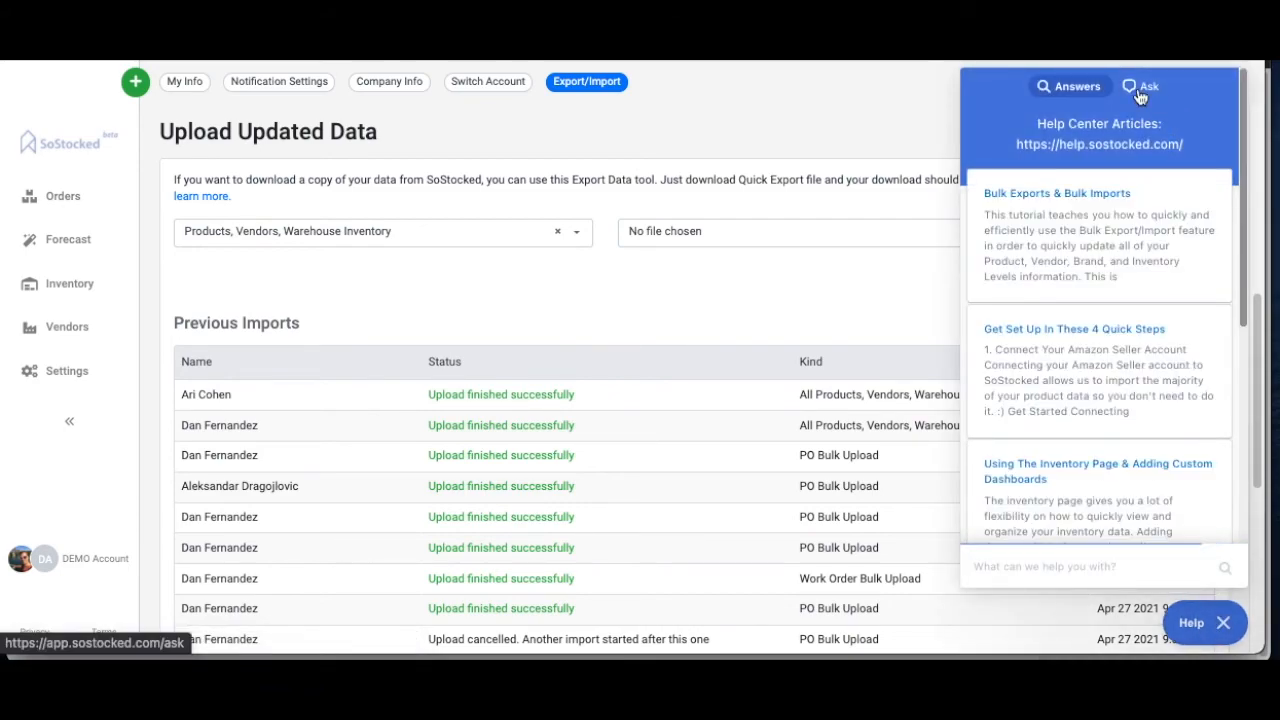
left_click(1140, 88)
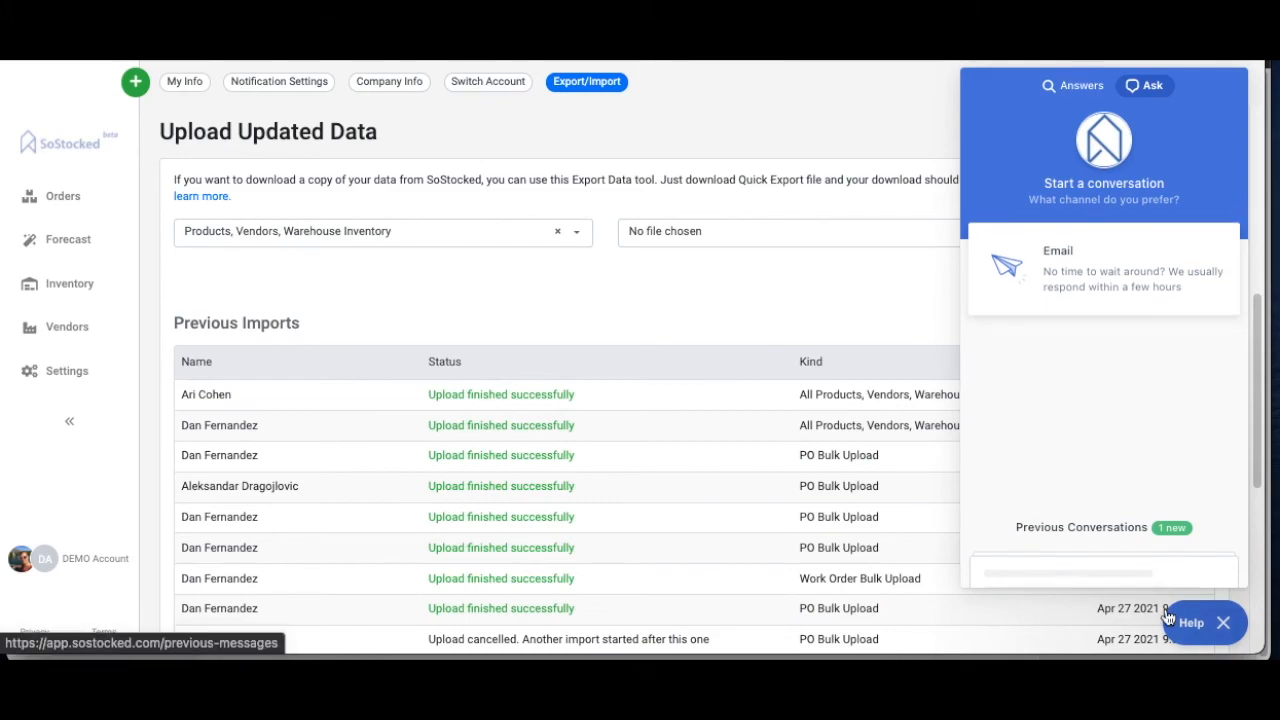
left_click(1200, 622)
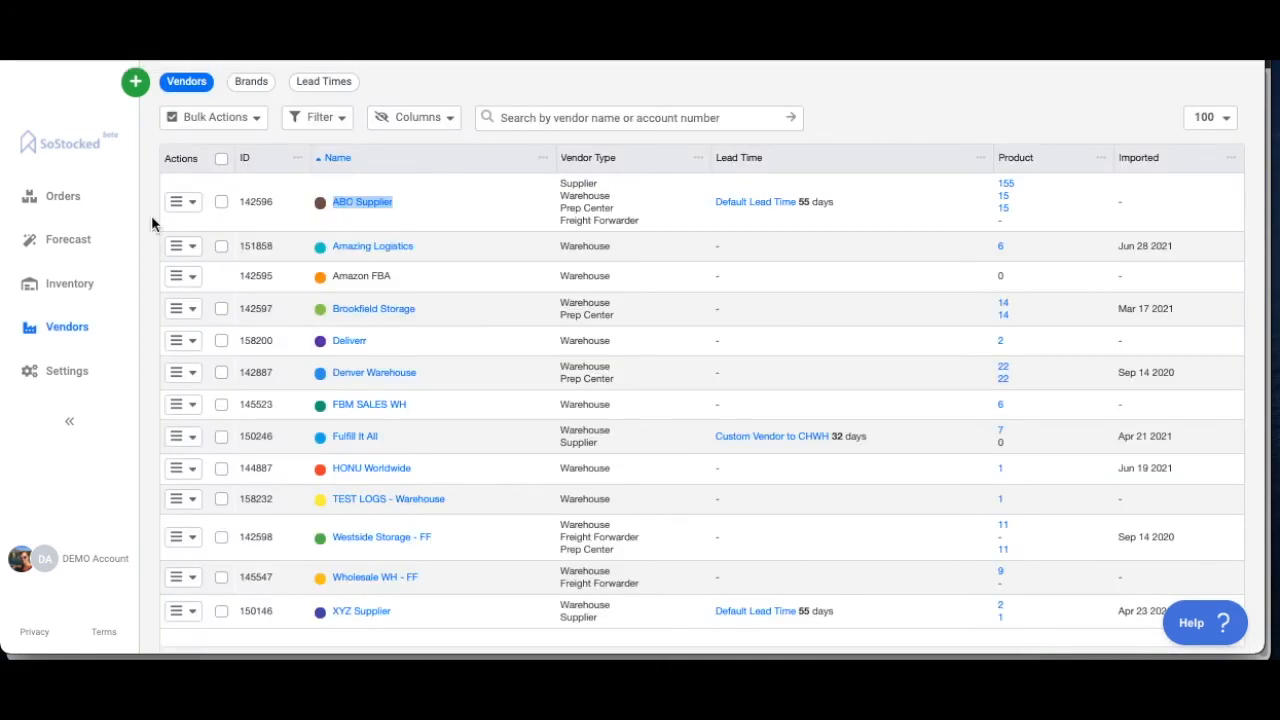
Step: Open the inventory list and review the available bulk actions for assigning products
left_click(70, 288)
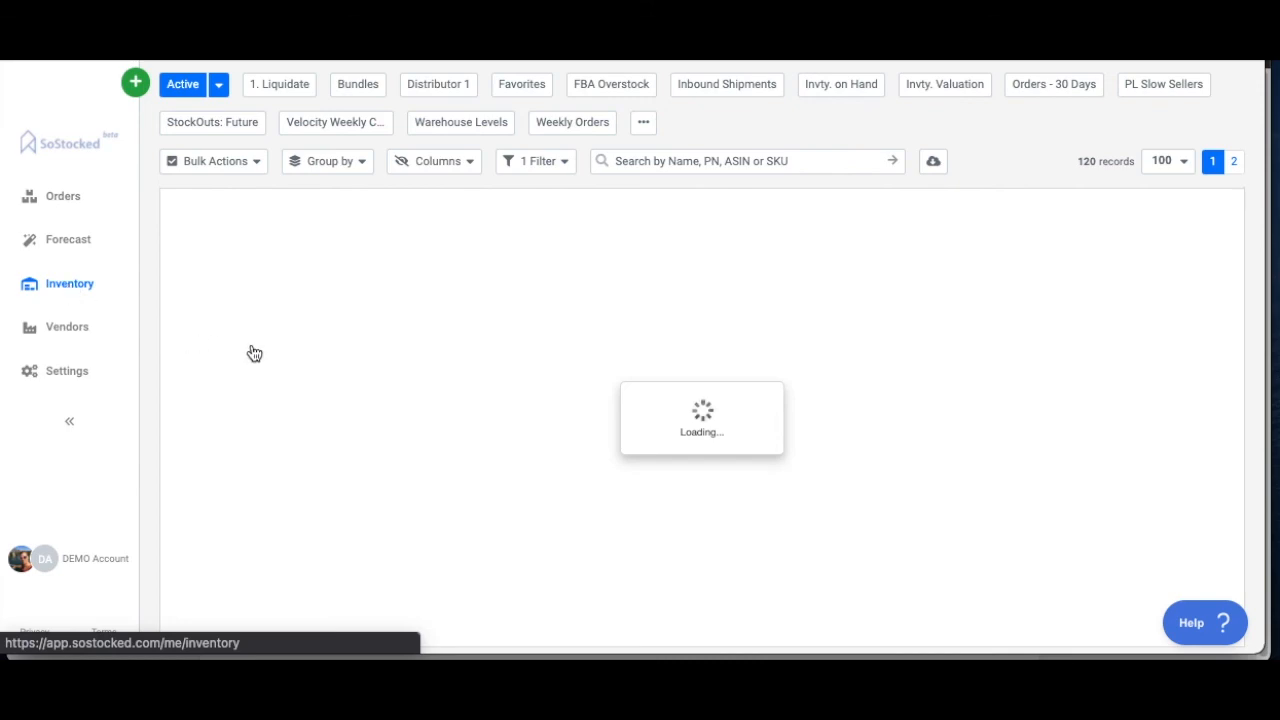
left_click(215, 161)
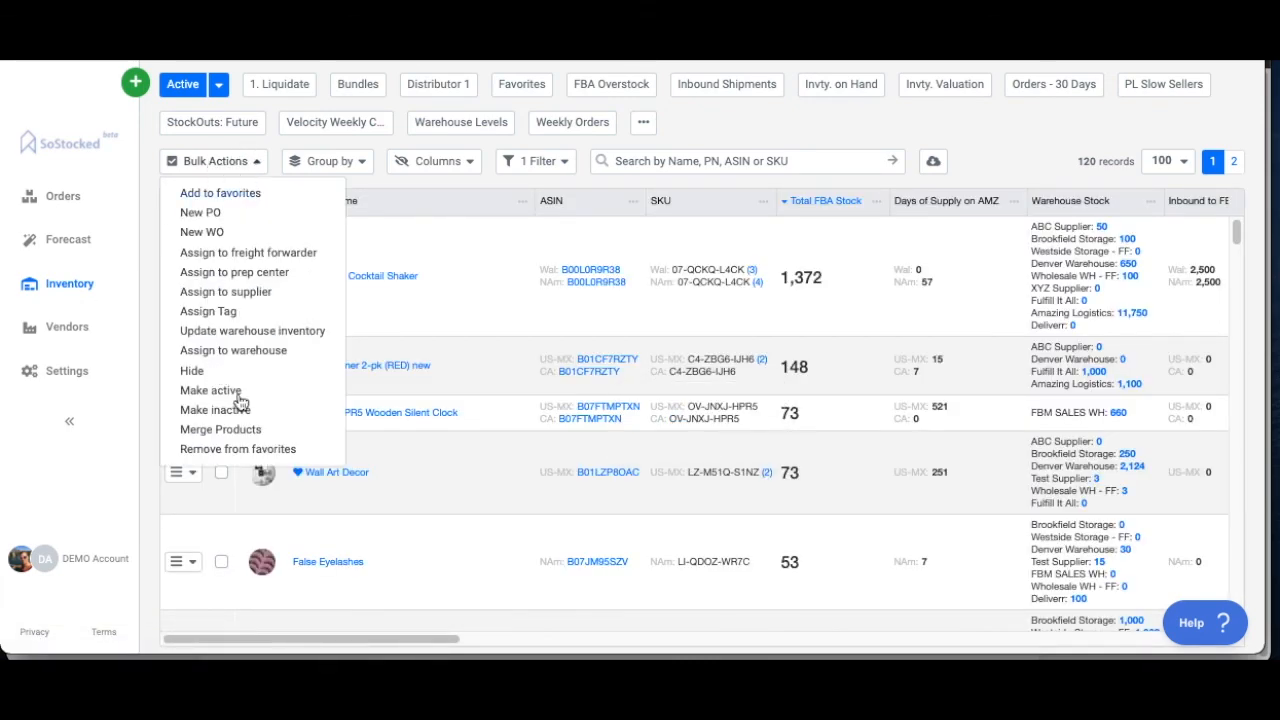